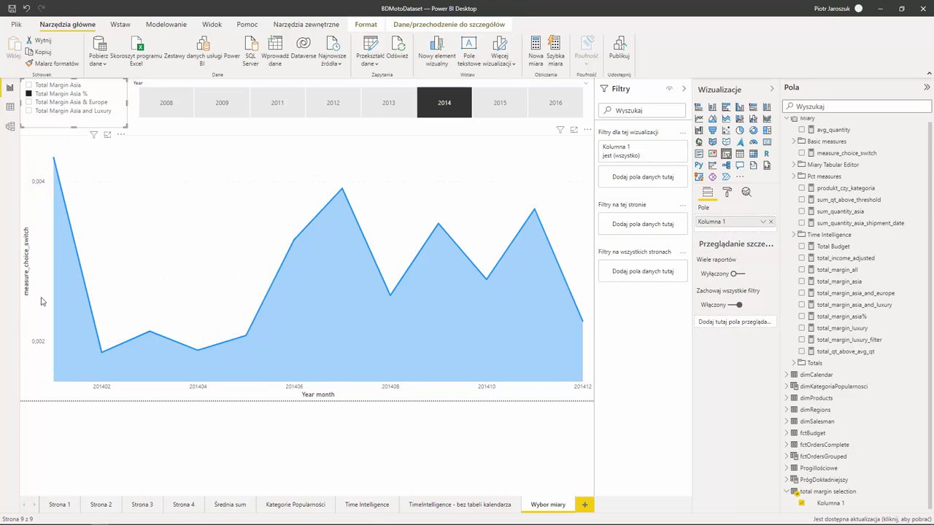
- Compare the area chart for Total Margin Asia and Total Margin Asia % by switching the measure slicer
click(67, 102)
click(67, 85)
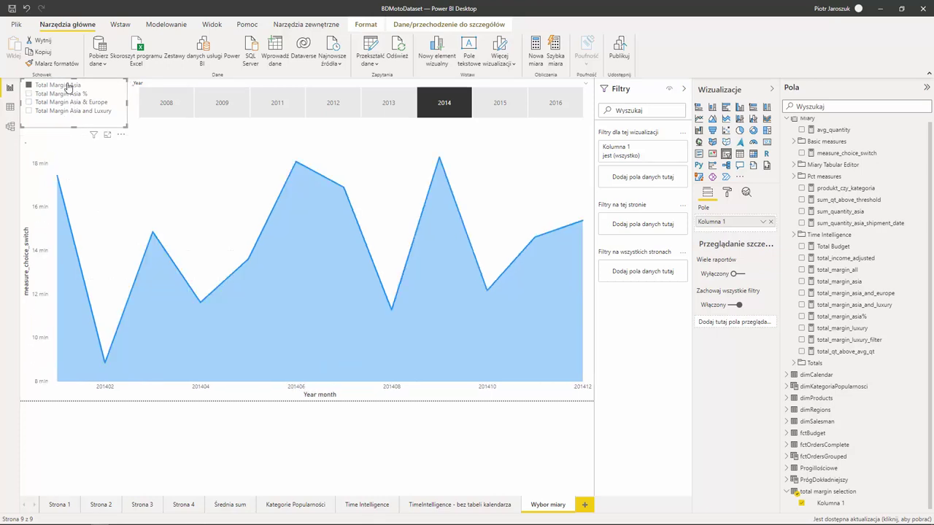
click(69, 93)
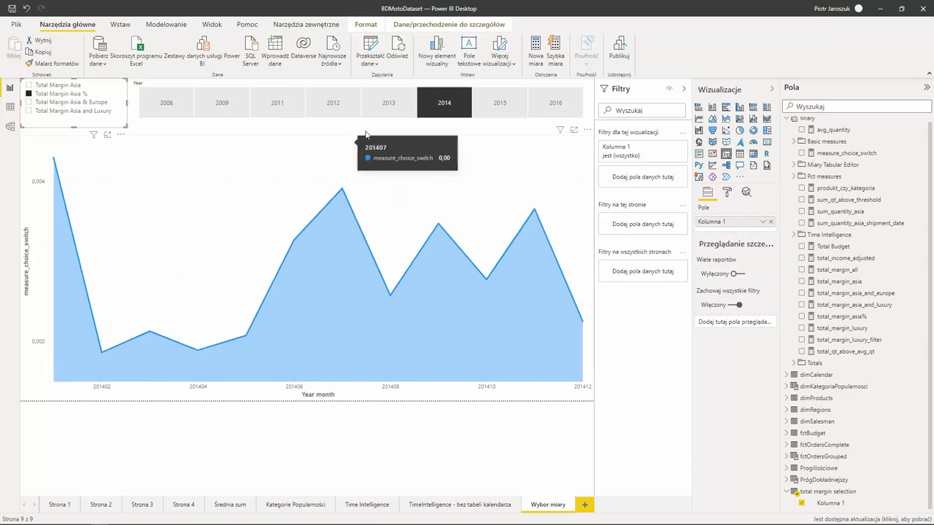
key(Escape)
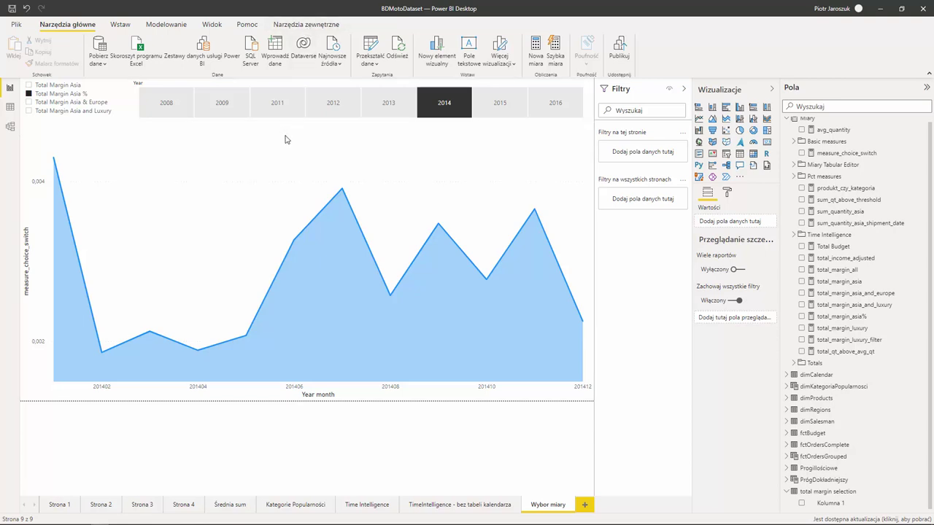
- Launch Tabular Editor from Power BI Desktop's external tools and maximize its window
click(323, 25)
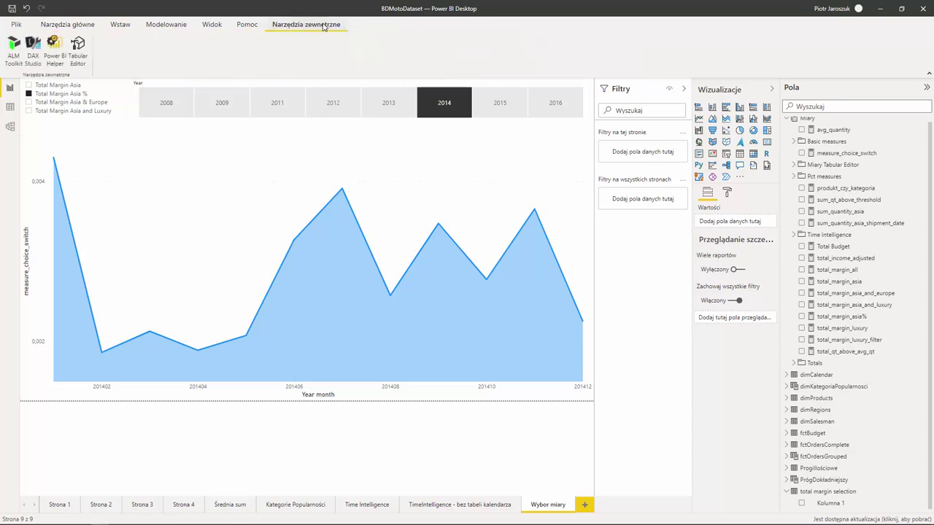
click(81, 45)
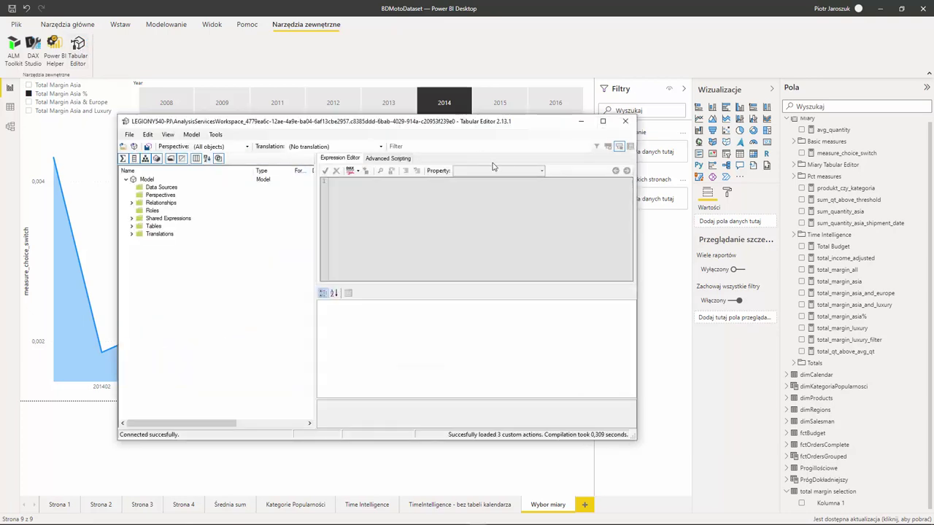
click(603, 121)
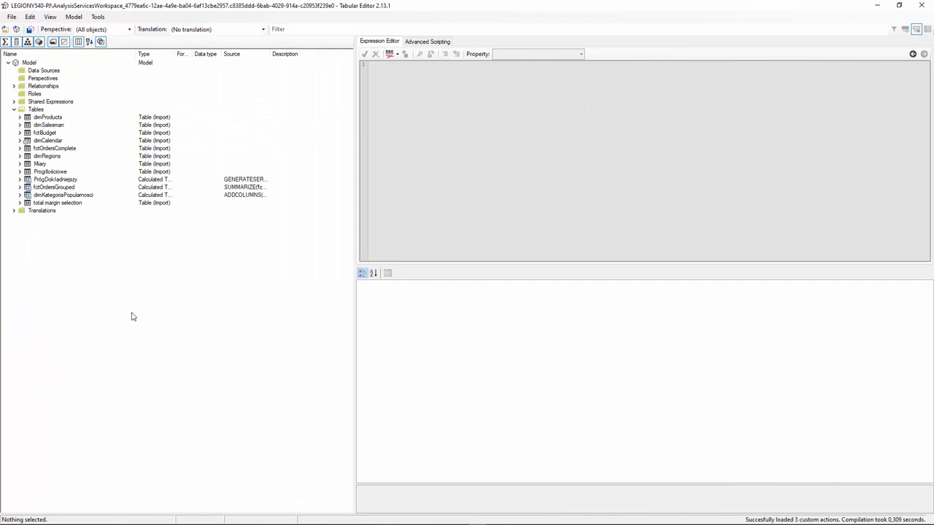
- Create a new calculation group under Tables and name it calcgAsiaMeasures
right_click(36, 110)
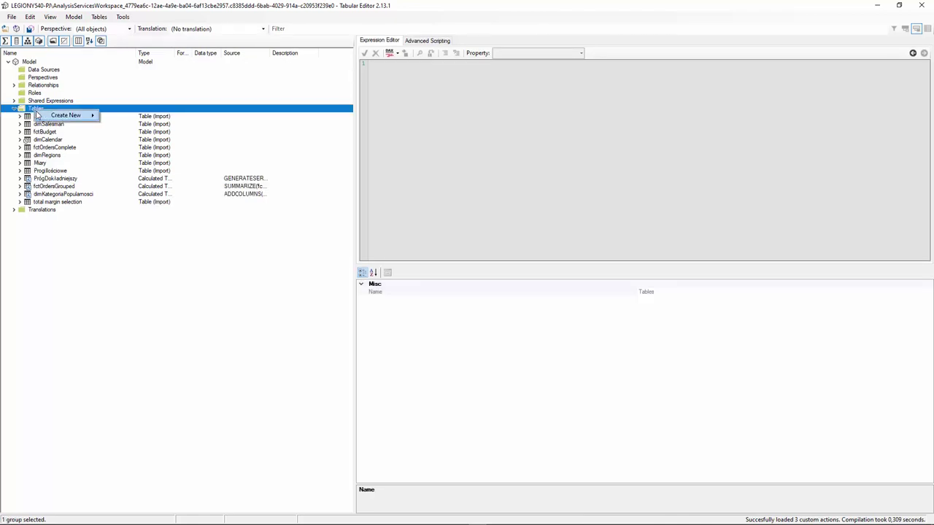
mouse_move(43, 117)
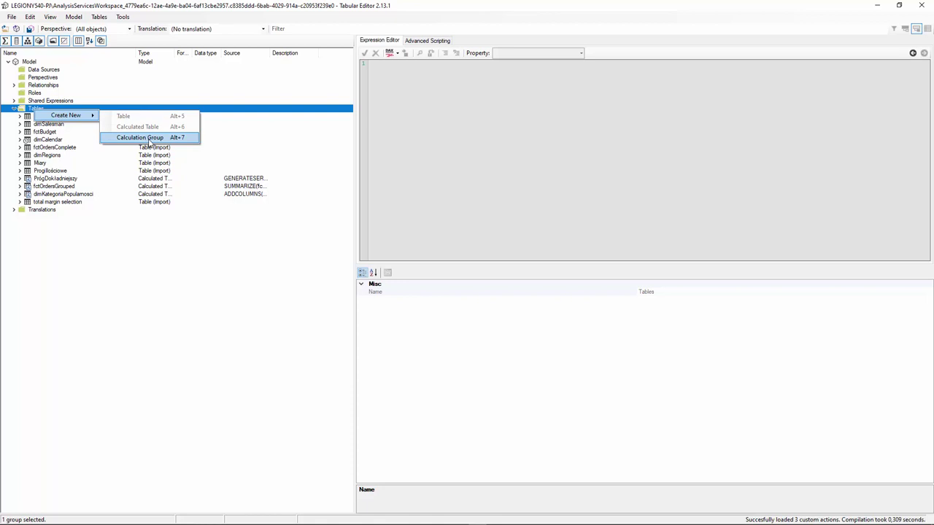
click(148, 138)
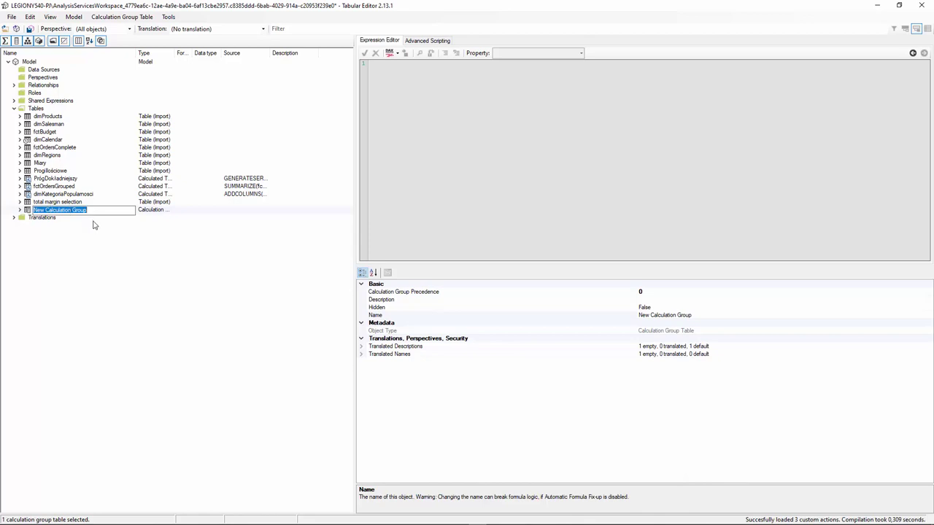
text(calcgAsiaMeasures)
key(Return)
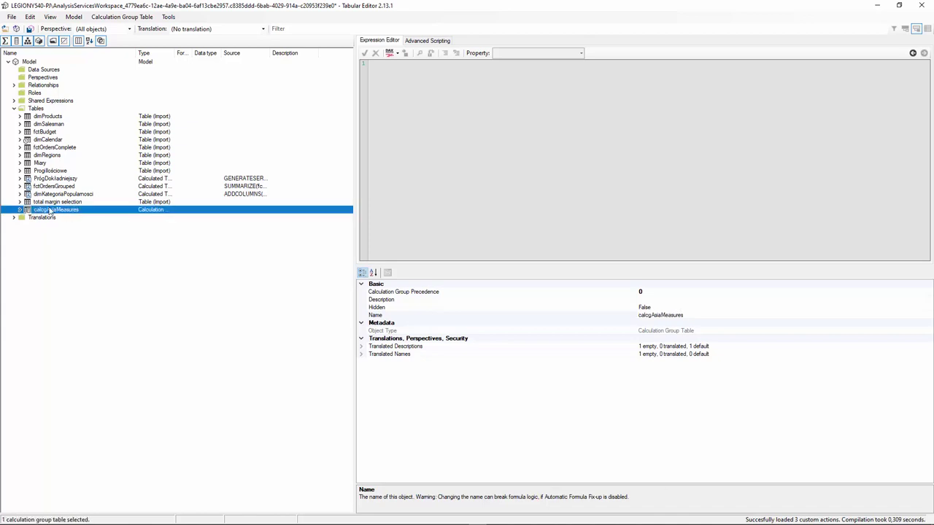
- Expand the calcgAsiaMeasures group and view the properties of its Calculation Items, Name and Ordinal entries
click(20, 209)
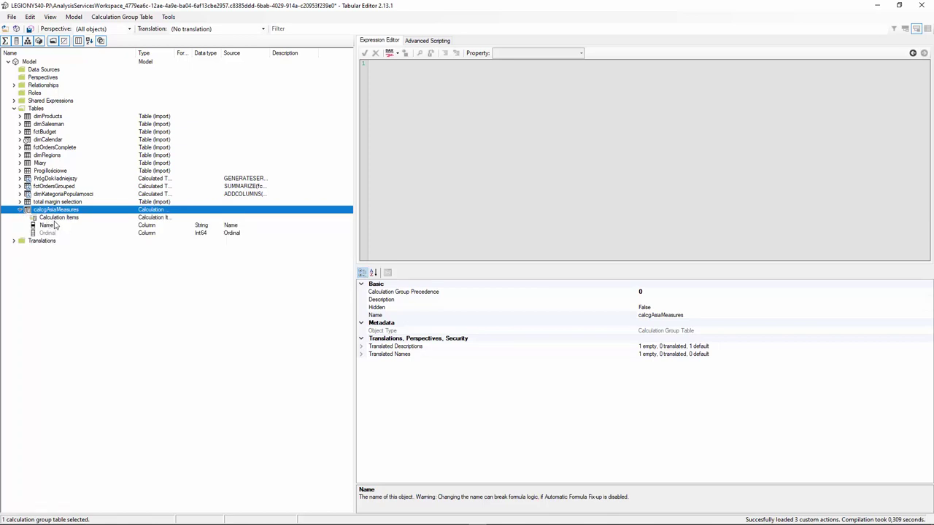
click(56, 219)
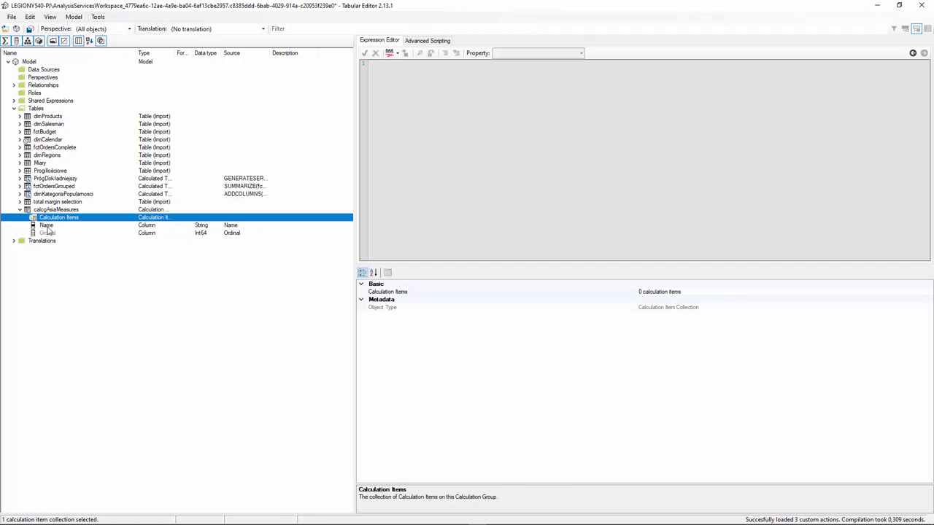
click(48, 228)
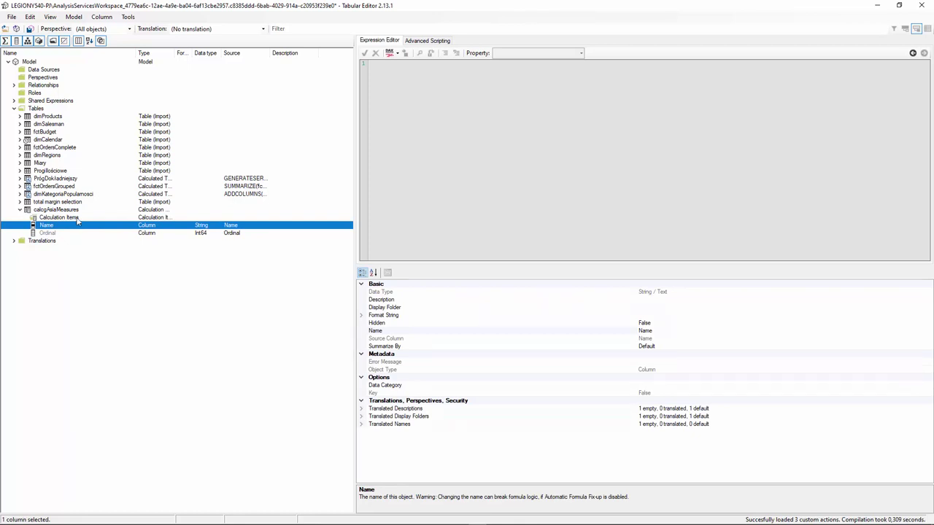
click(50, 233)
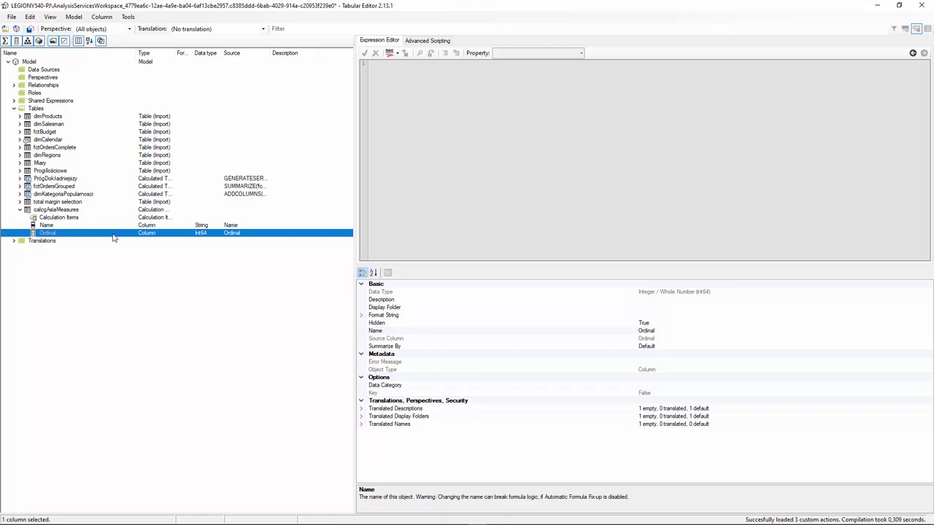
- Add a calculation item named Value Asia to the calcgAsiaMeasures group
right_click(67, 218)
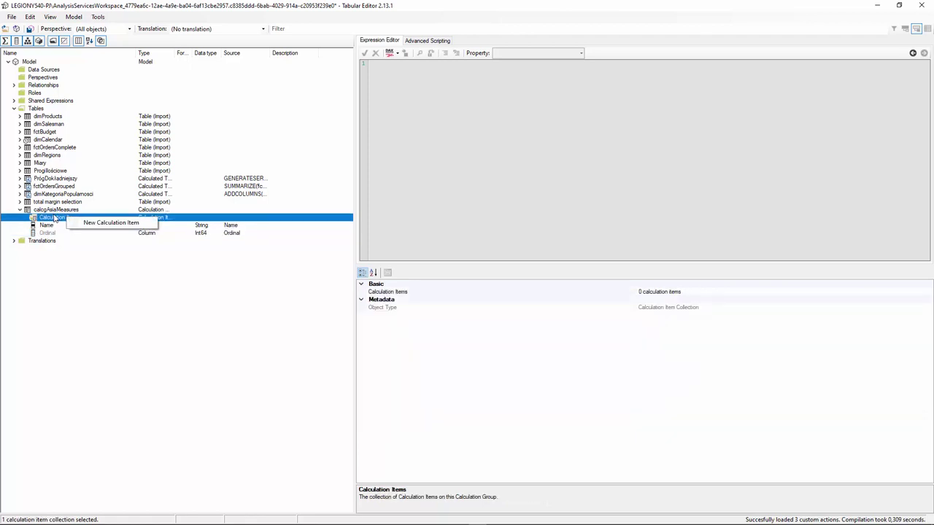
click(113, 223)
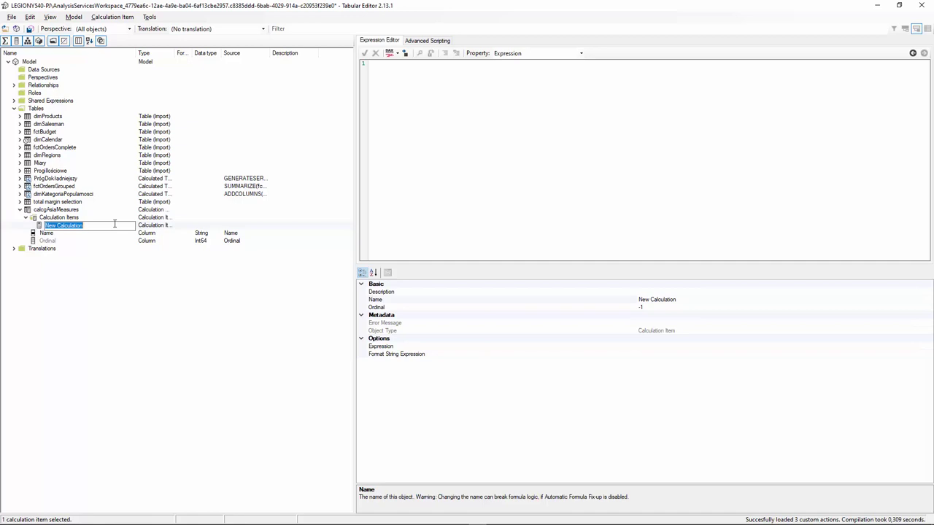
text(Value Asia)
key(Return)
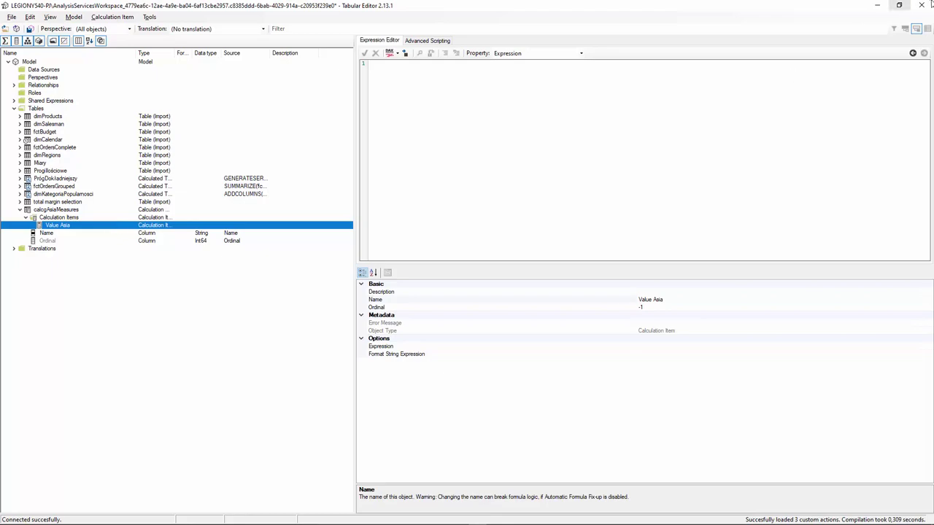
- Switch to Power BI Desktop, copy the full DAX definition of the total_margin_asia measure, and return to Tabular Editor
click(878, 12)
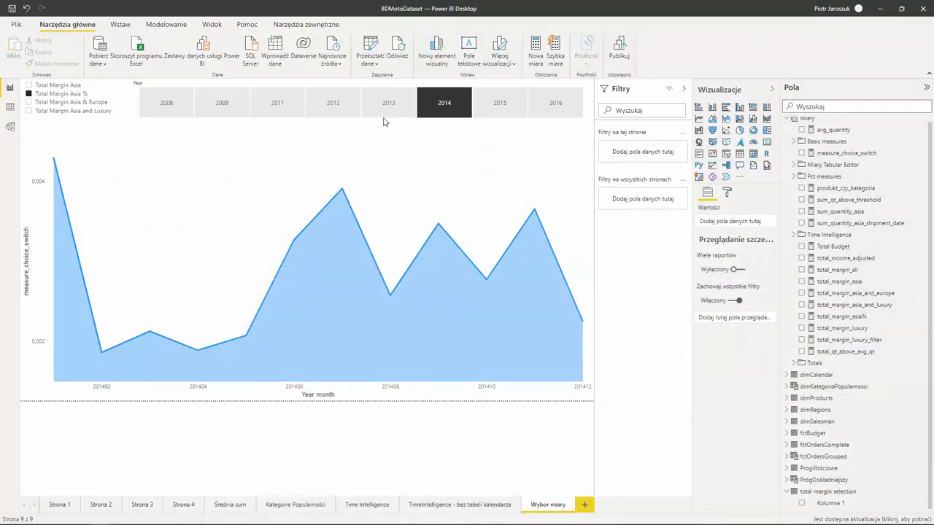
click(839, 281)
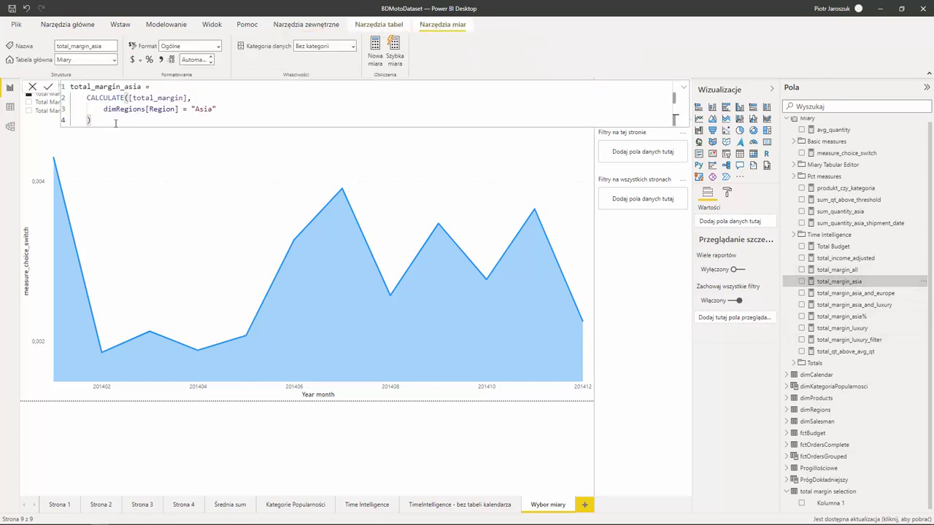
drag(88, 120, 68, 86)
key(ctrl+c)
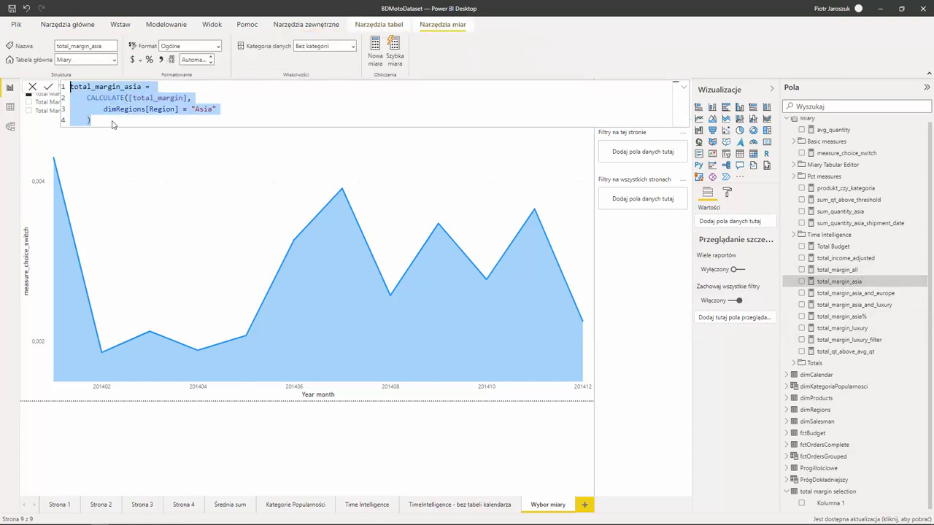
key(alt+Tab)
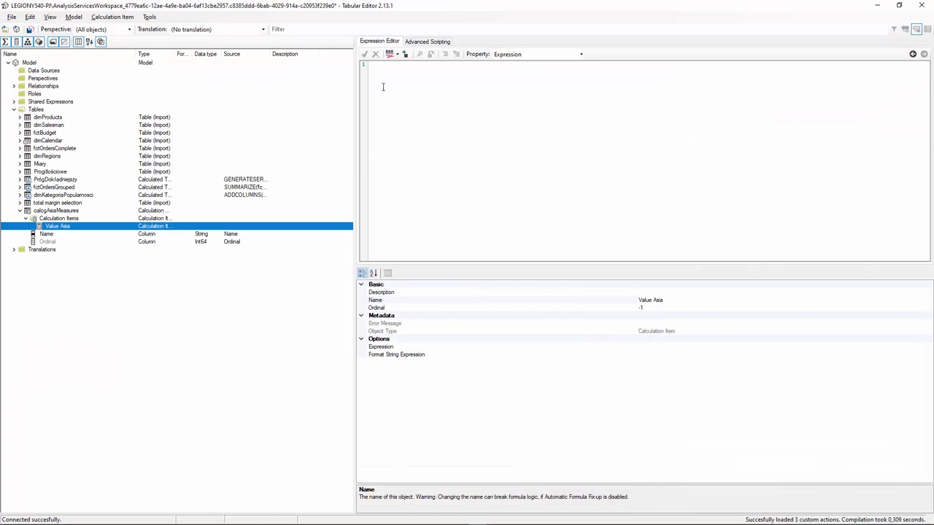
- Paste the copied total_margin_asia formula as the Value Asia item's expression and format the DAX
click(394, 83)
key(ctrl+v)
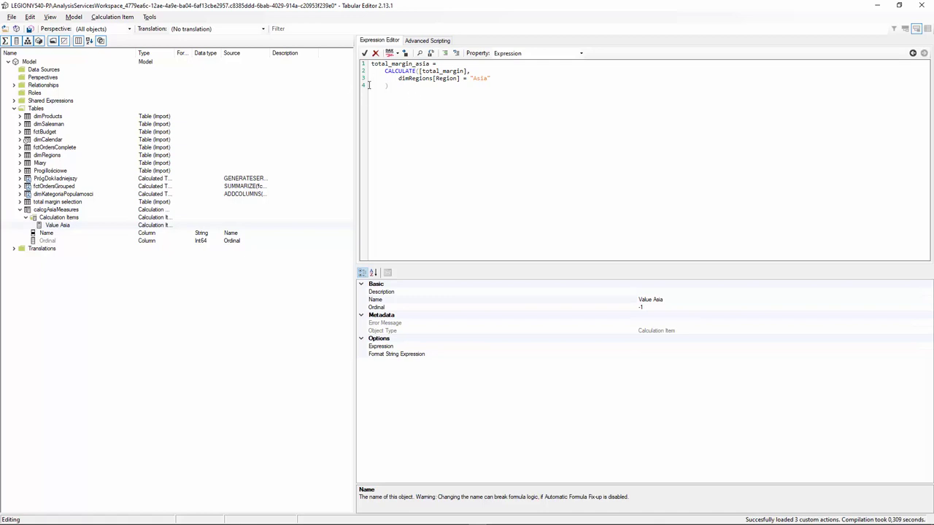
drag(419, 91, 350, 64)
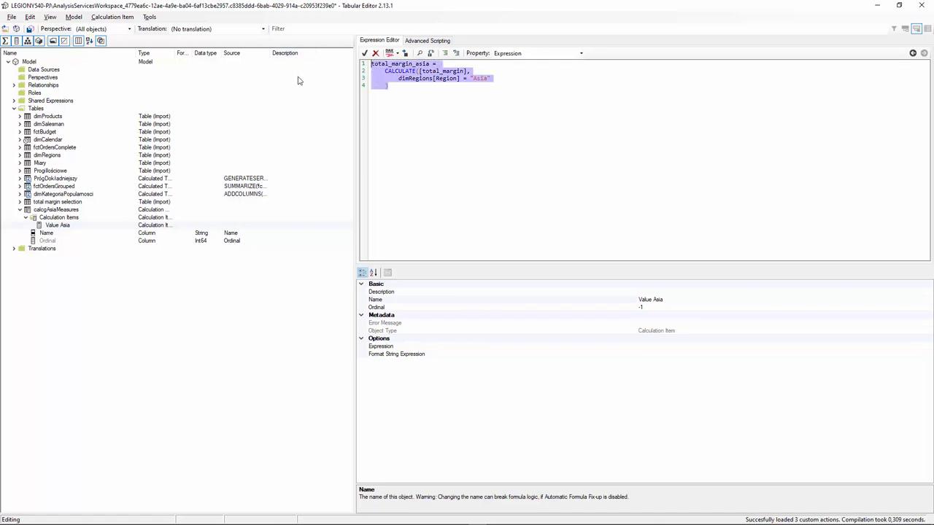
click(390, 54)
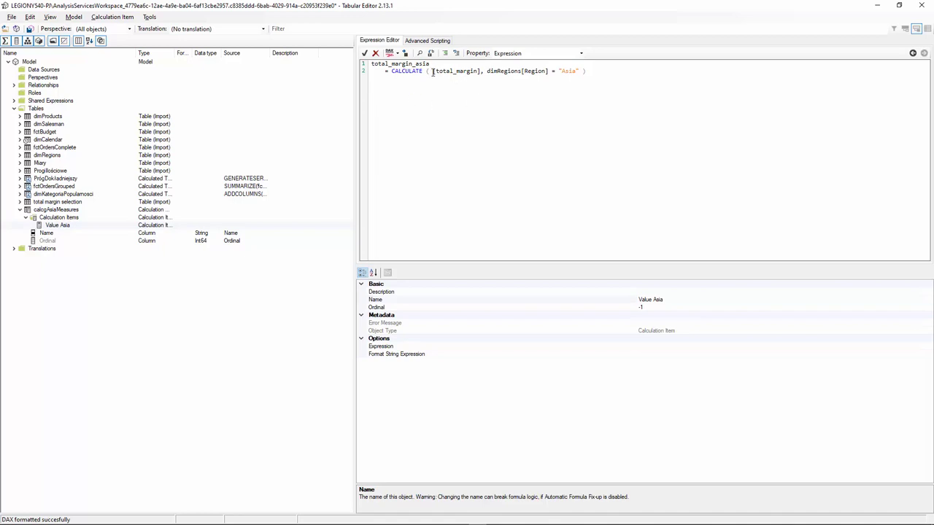
- Replace [total_margin] with SELECTEDMEASURE() in the CALCULATE call of the Value Asia expression
drag(481, 71, 433, 70)
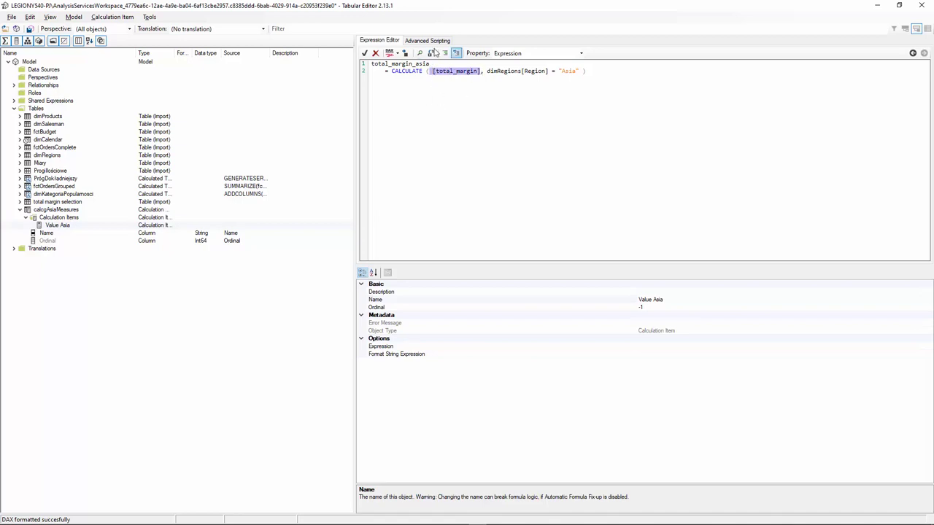
key(Delete)
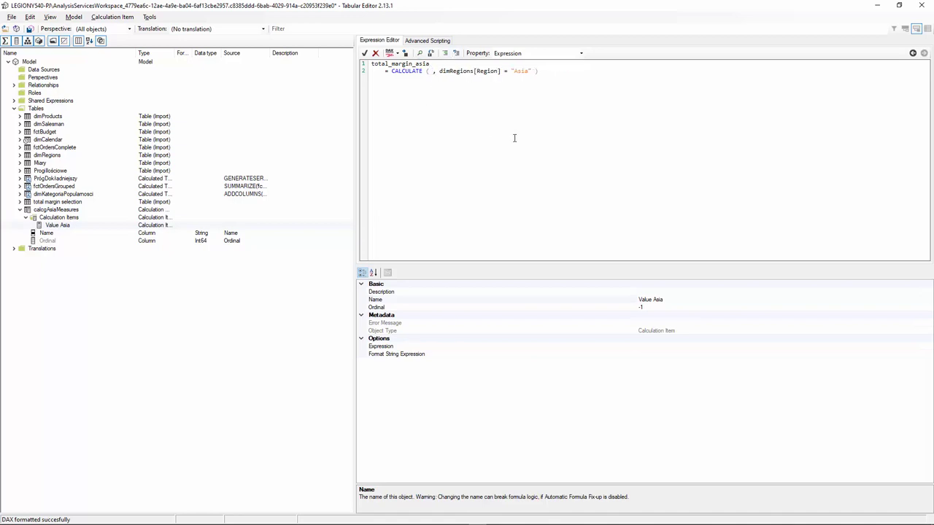
text(SELECTEDMEA)
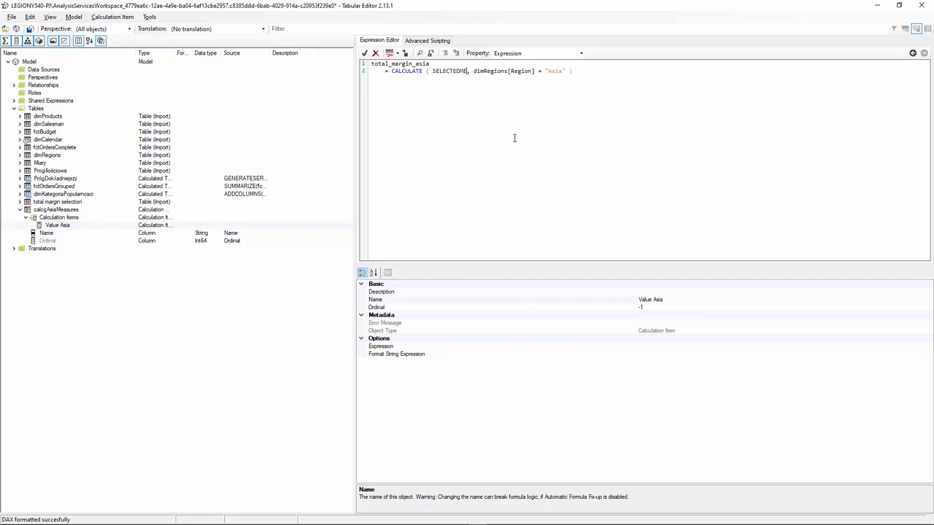
text(SURE())
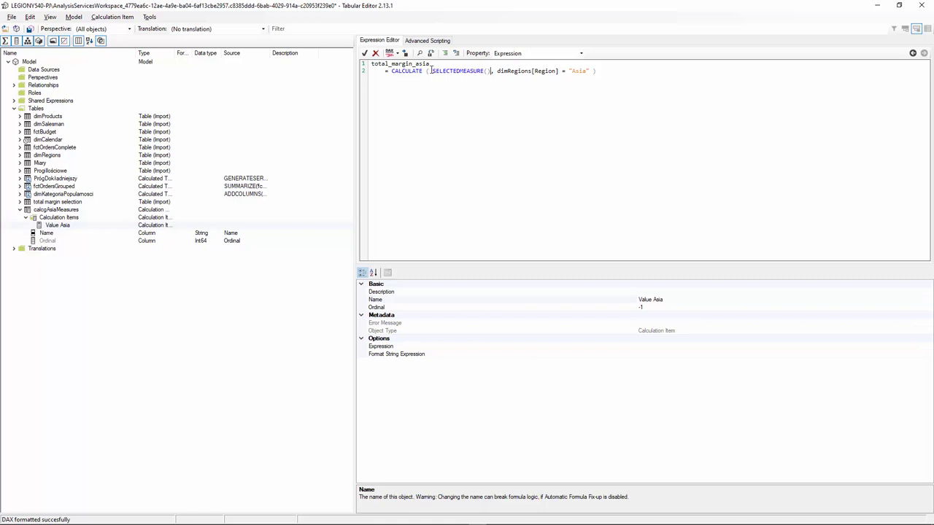
scroll(438, 79, up, 2)
drag(490, 79, 599, 79)
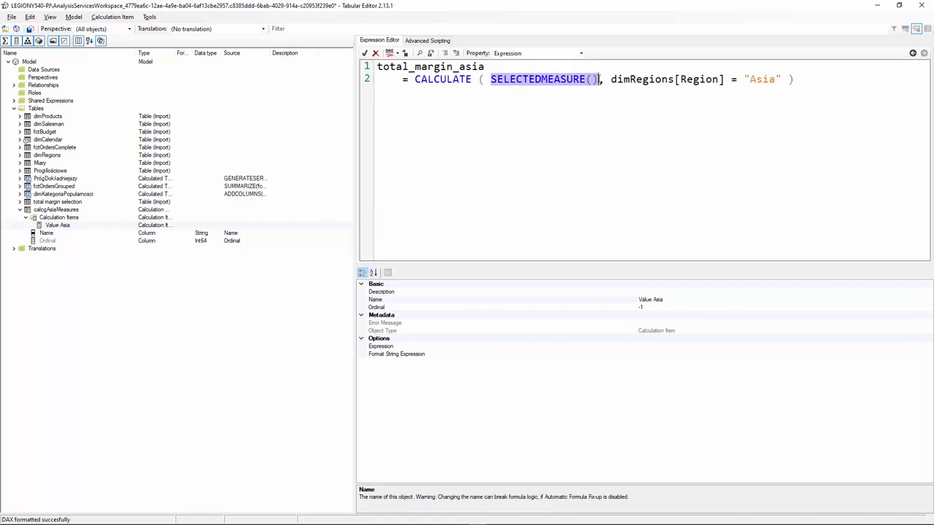
click(600, 82)
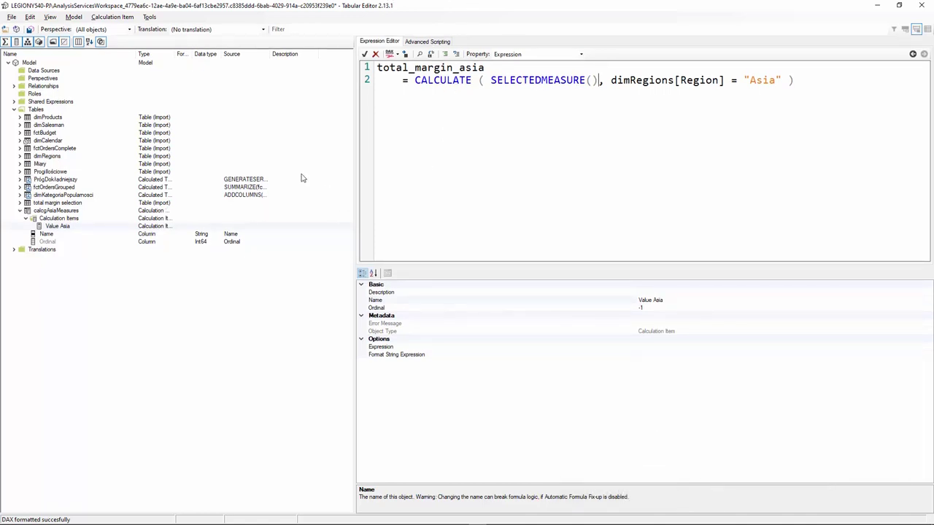
- Add a second calculation item named Value Asia & Europe to the calcgAsiaMeasures group
click(74, 219)
click(93, 226)
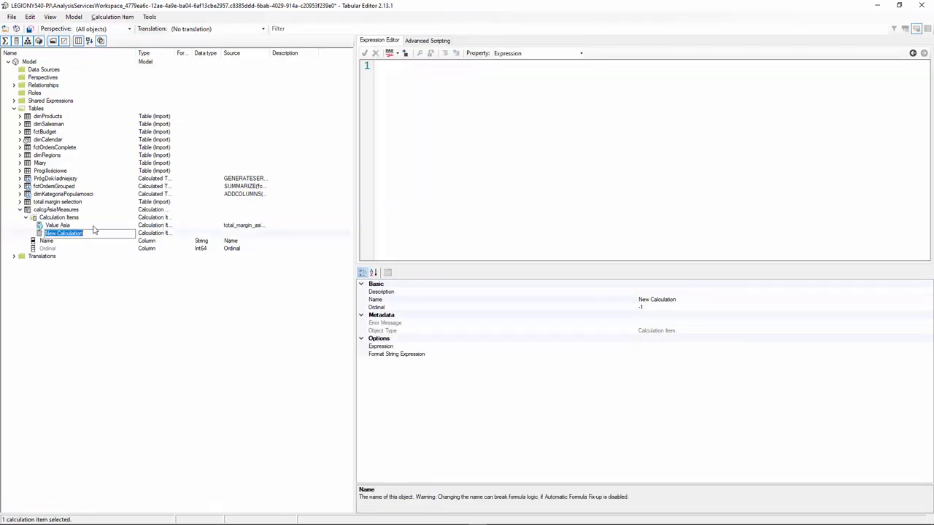
text(vAL)
text(e Asia & Europ)
key(Return)
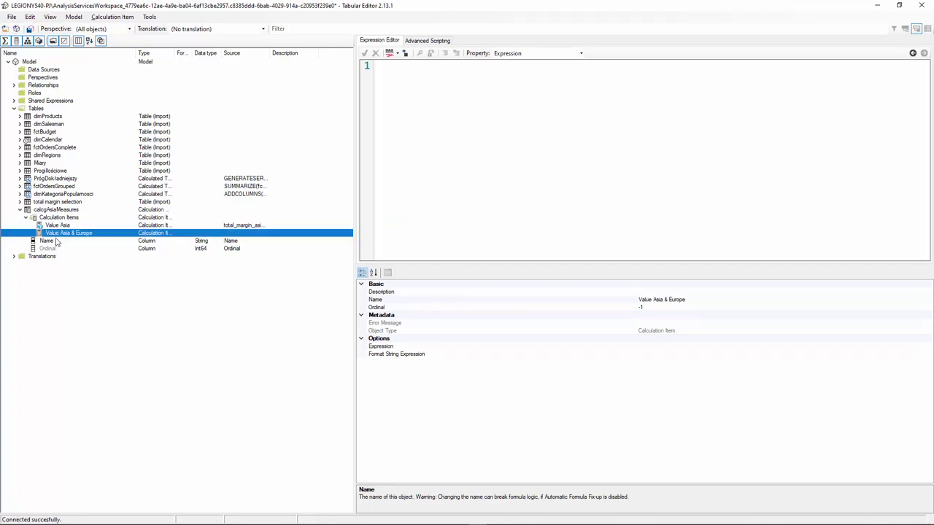
- Add a third calculation item named Value Asia & Luxury to the calcgAsiaMeasures group
right_click(68, 211)
right_click(65, 218)
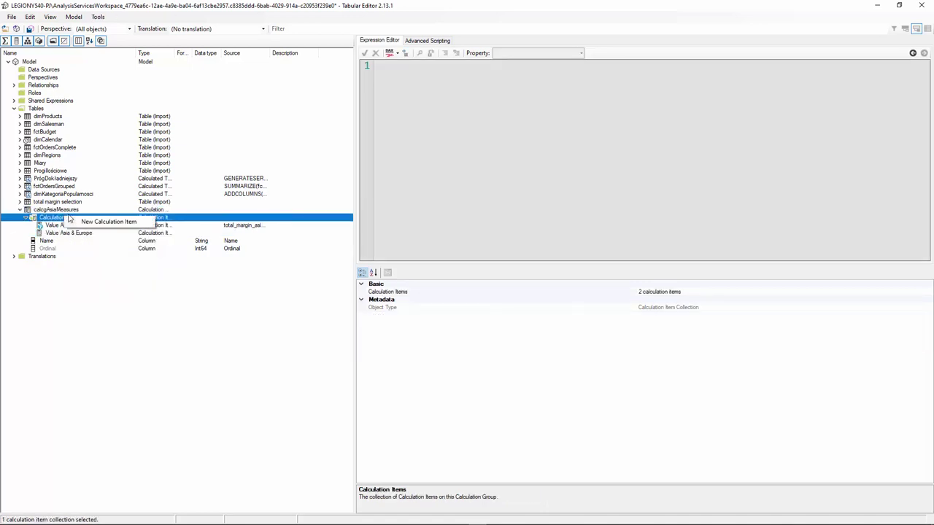
click(91, 223)
text(Value Asia & Luxury)
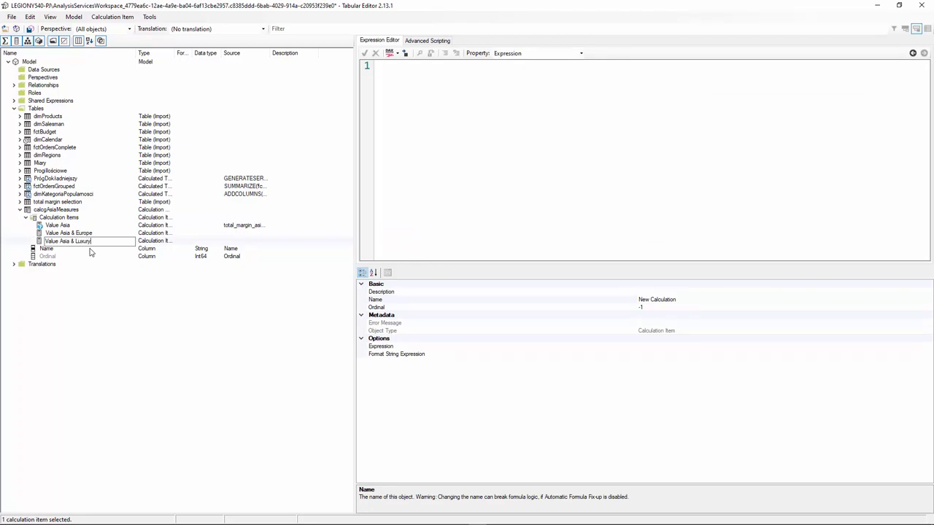
key(Return)
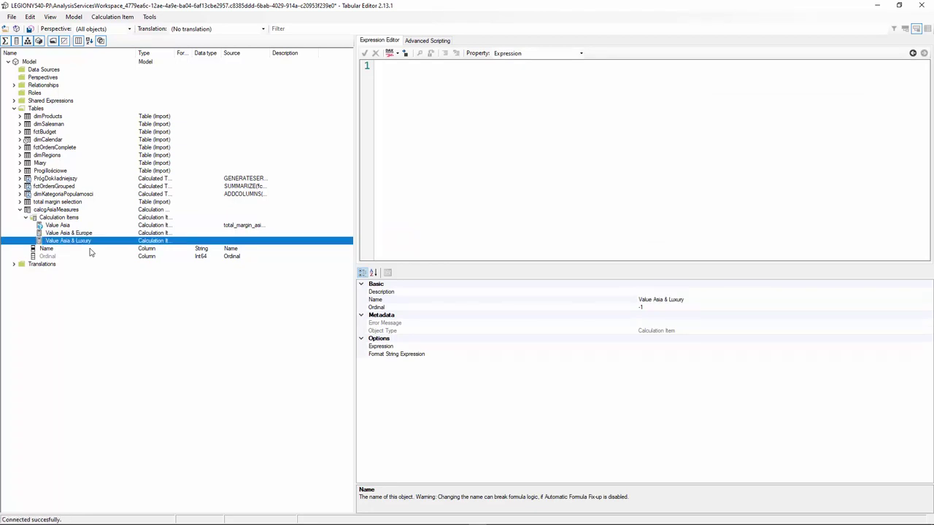
- Copy the total_margin_asia_and_europe formula from Power BI Desktop and paste it as the Value Asia & Europe item's expression in Tabular Editor
click(90, 233)
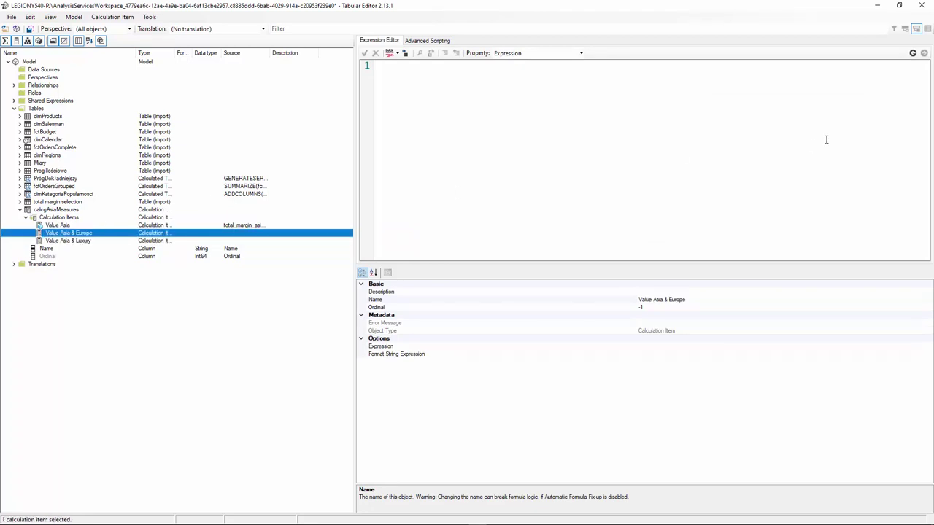
click(877, 5)
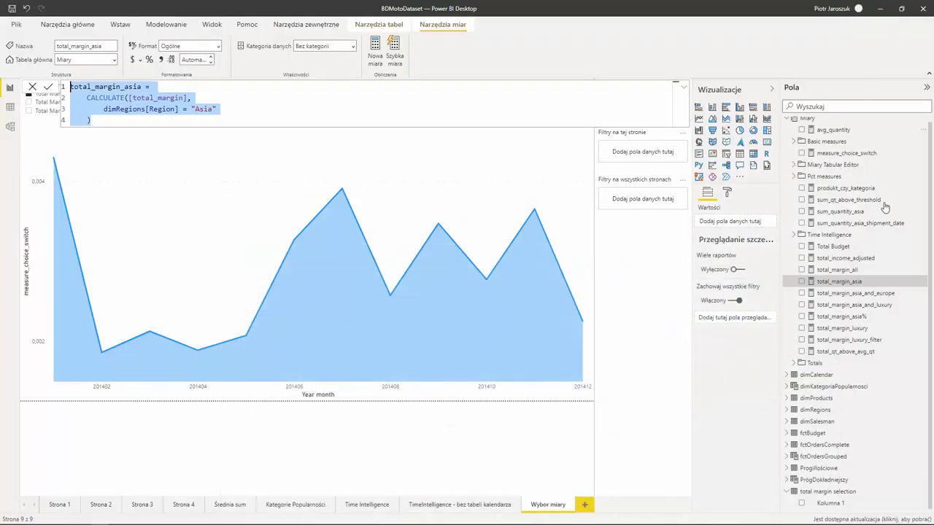
click(855, 293)
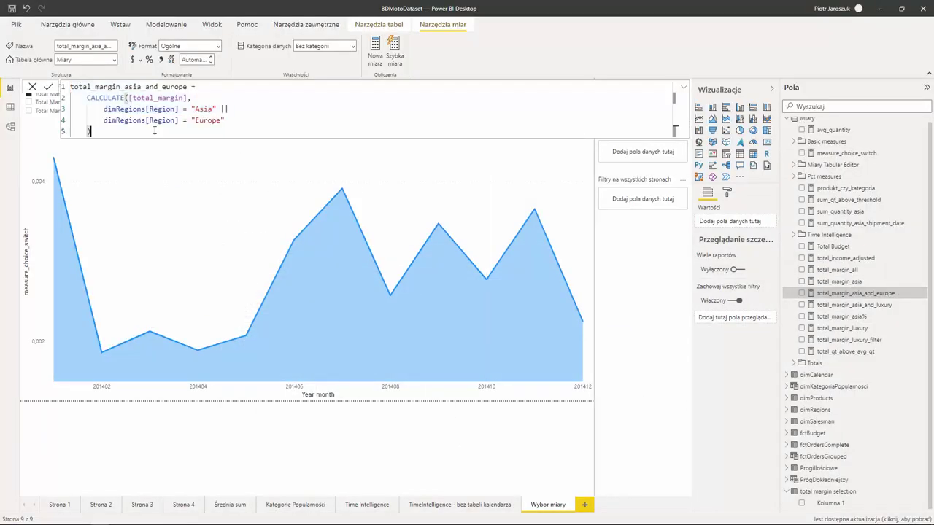
key(ctrl+a)
key(ctrl+c)
key(alt+Tab)
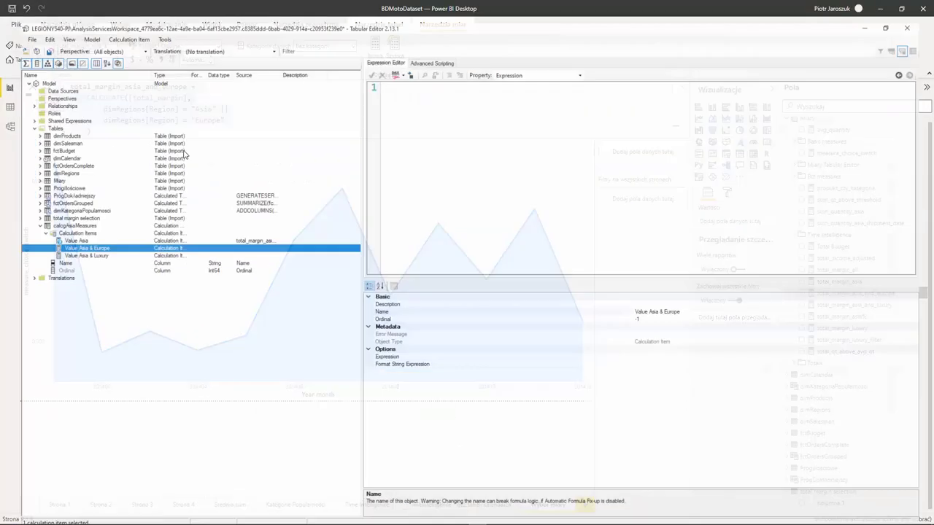
key(alt+Tab)
key(Escape)
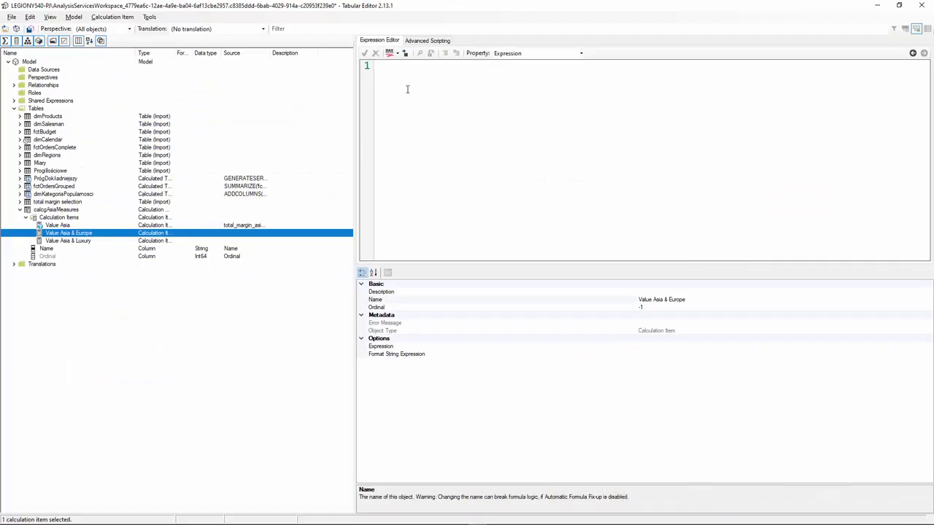
key(ctrl+v)
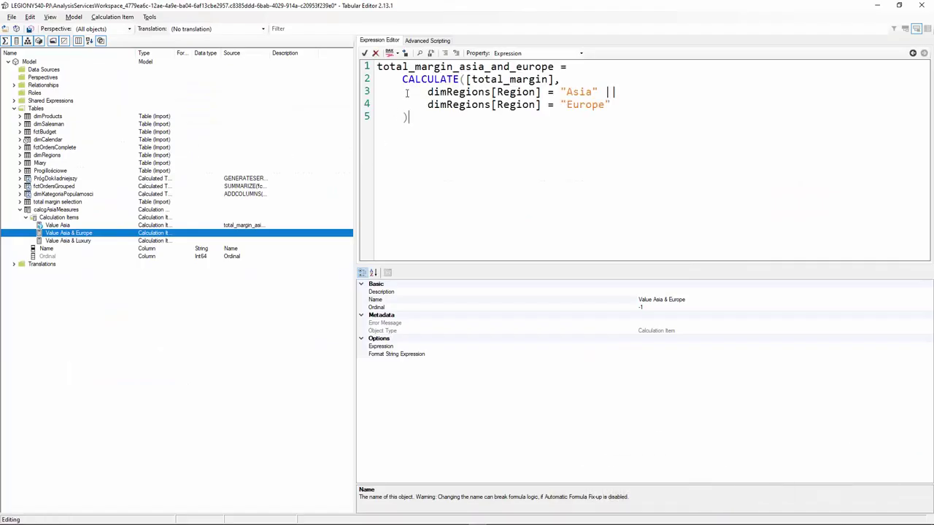
- Copy the total_margin_asia_and_luxury formula from Power BI Desktop and paste it as the Value Asia & Luxury item's expression in Tabular Editor
click(877, 6)
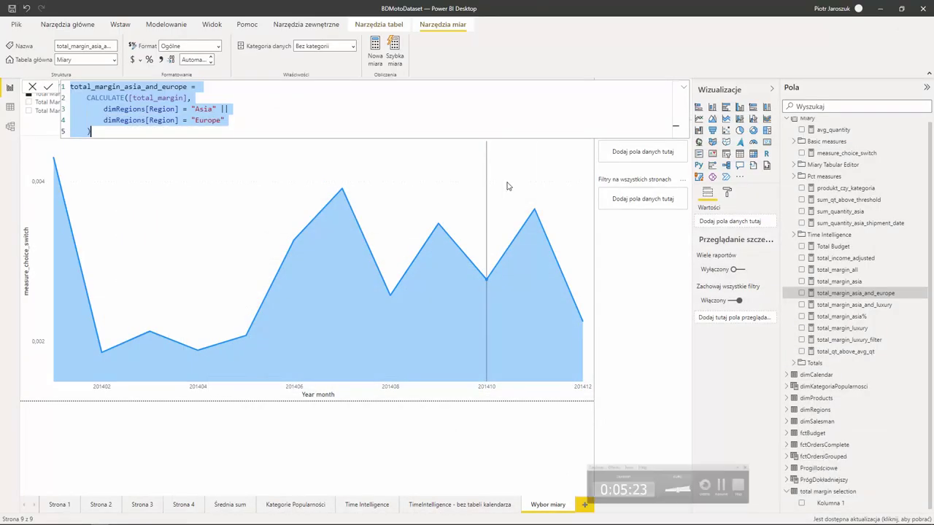
click(883, 305)
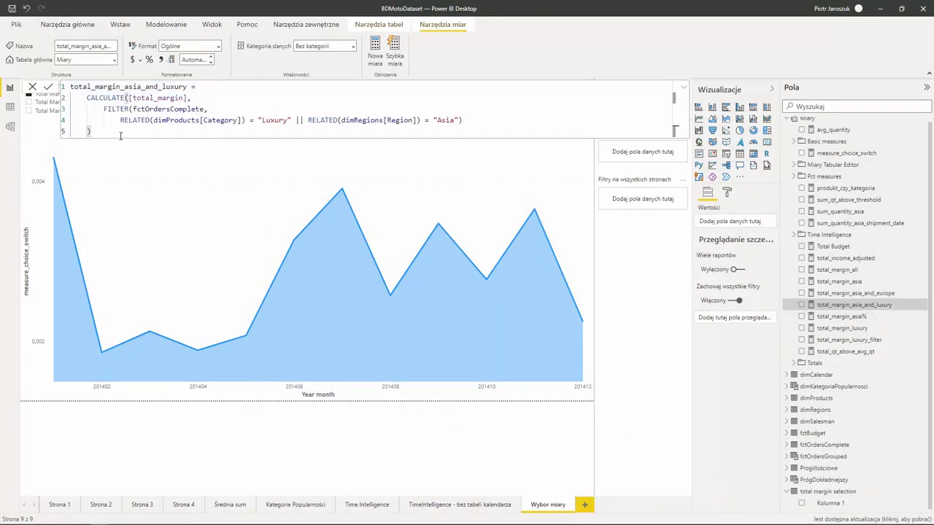
drag(121, 136, 58, 86)
key(ctrl+c)
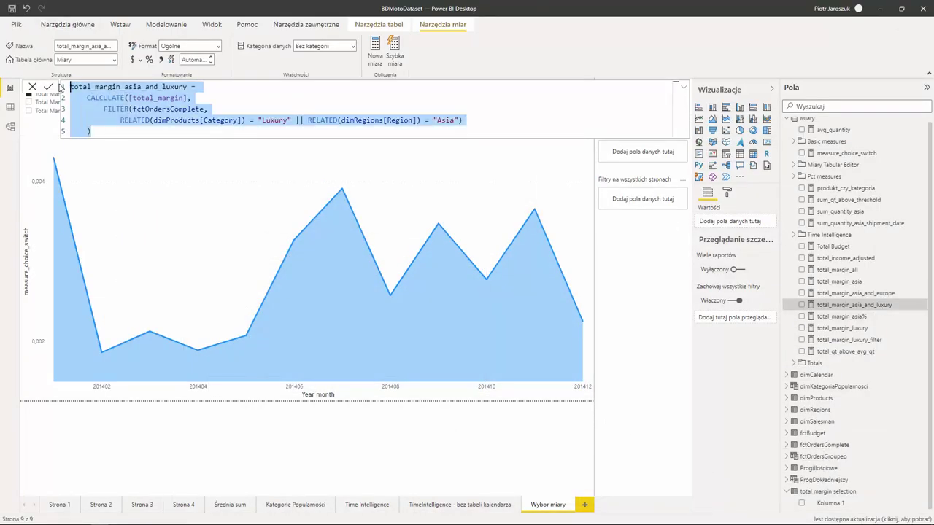
key(alt+Tab)
click(52, 249)
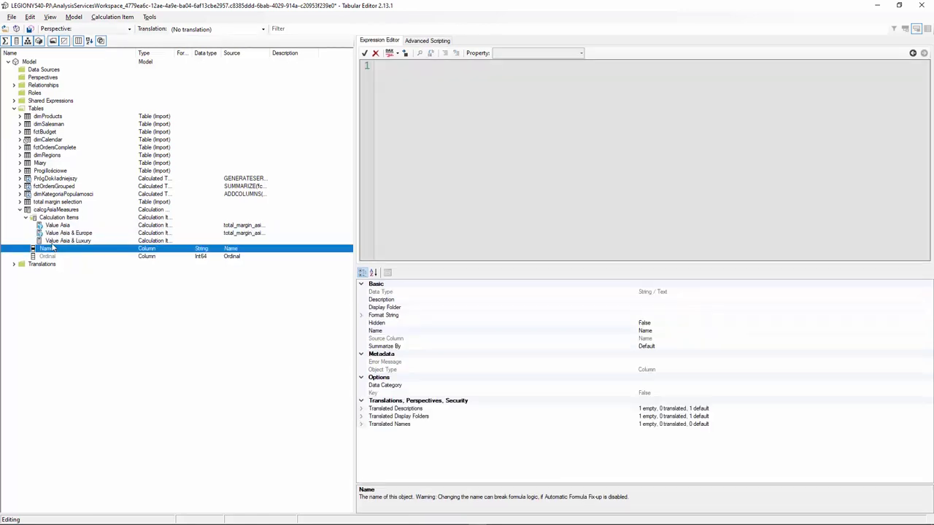
key(Up)
key(ctrl+v)
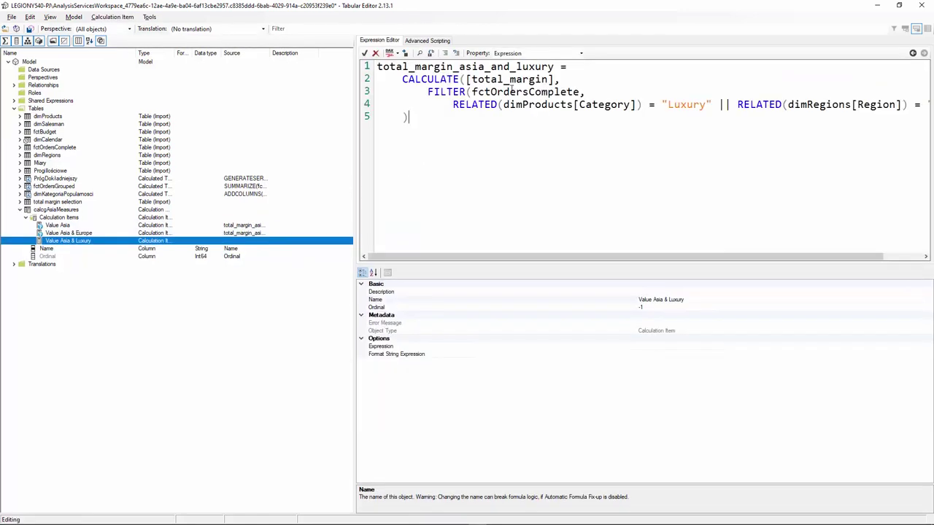
- Replace [total_margin] with SELECTEDMEASURE() in the Value Asia & Luxury expression and copy that function call
drag(556, 81, 466, 80)
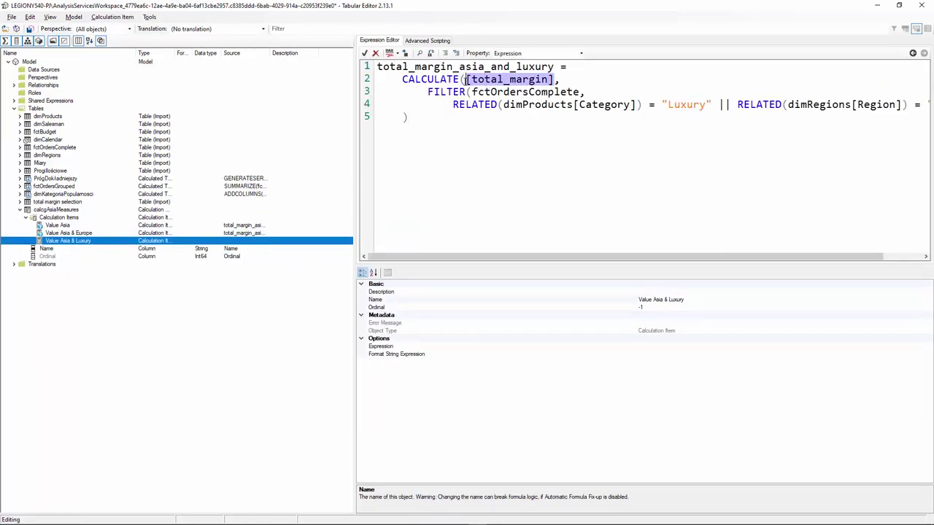
text(SELECTEDME)
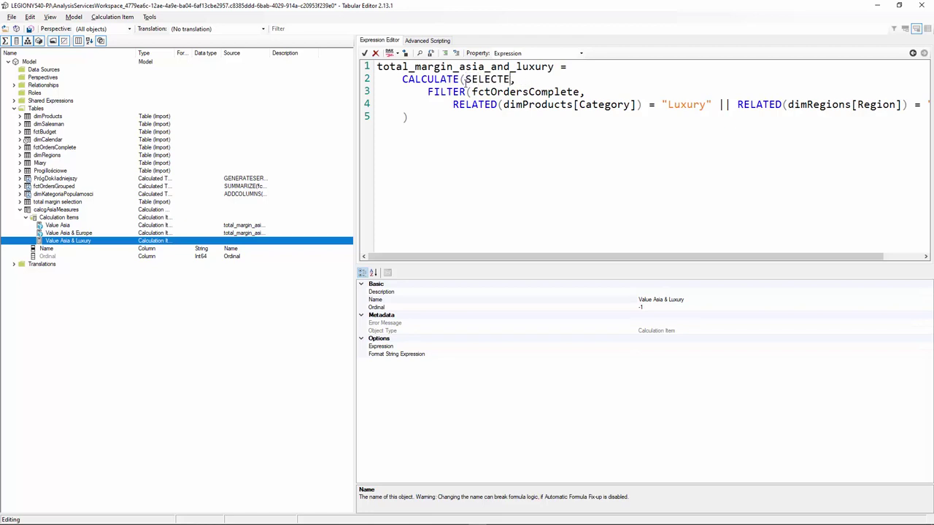
text(ASURE())
shift+click(465, 79)
key(ctrl+c)
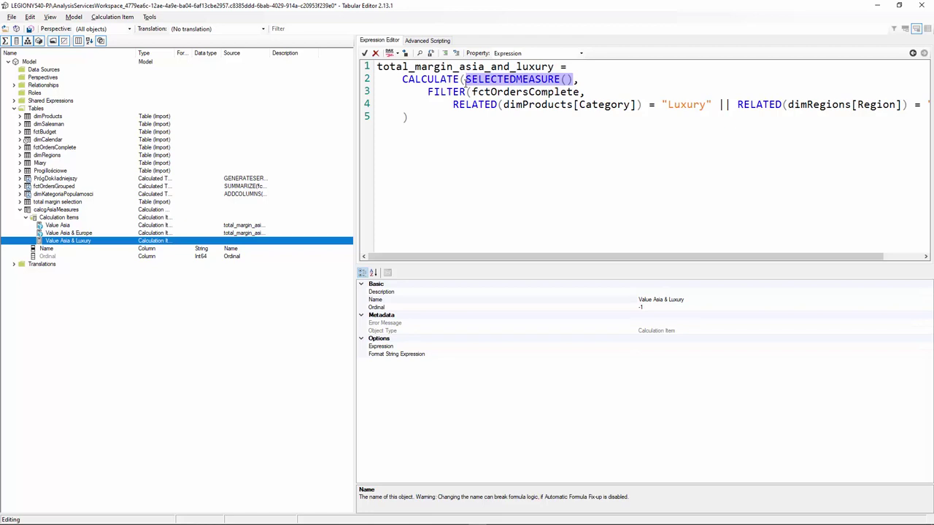
- Replace [total_margin] with the copied SELECTEDMEASURE() in the CALCULATE call of the Value Asia & Europe expression
click(76, 234)
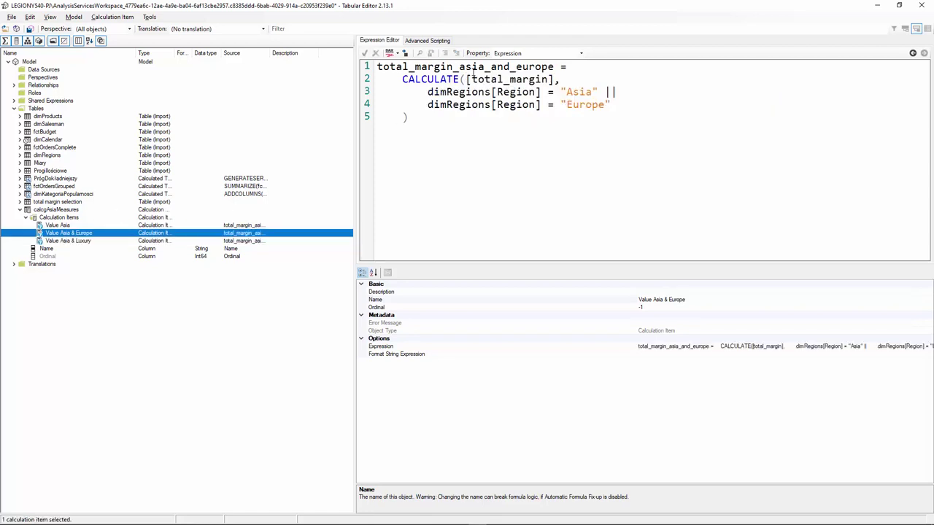
drag(466, 80, 556, 80)
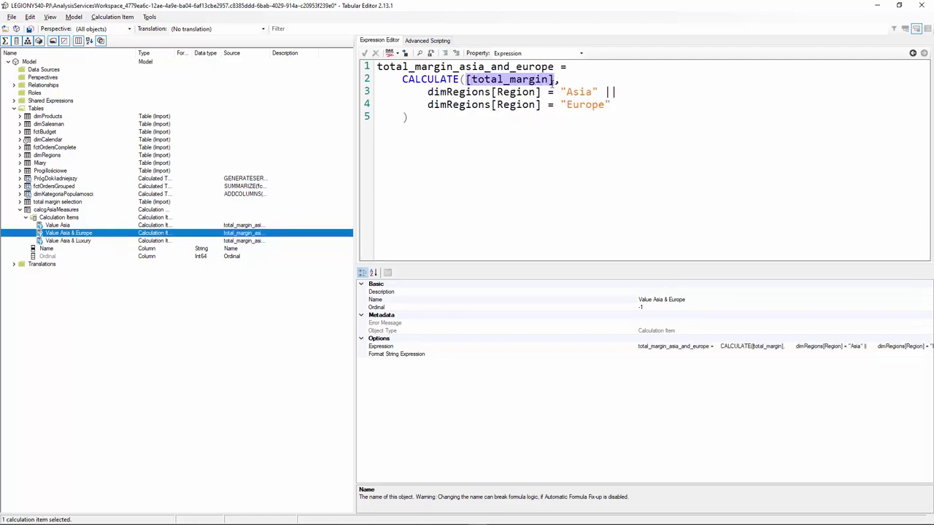
key(ctrl+v)
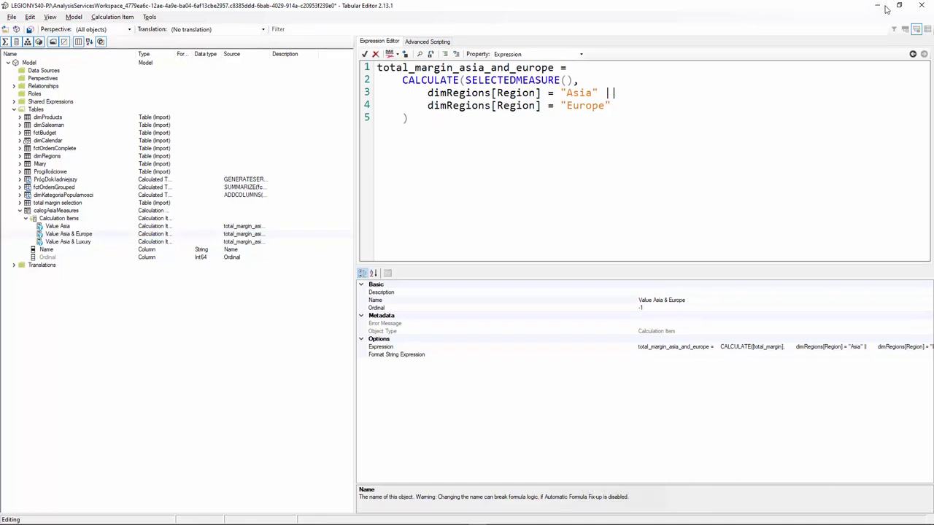
- Switch to Power BI Desktop and copy the full formula of the total_margin_asia% measure
click(877, 6)
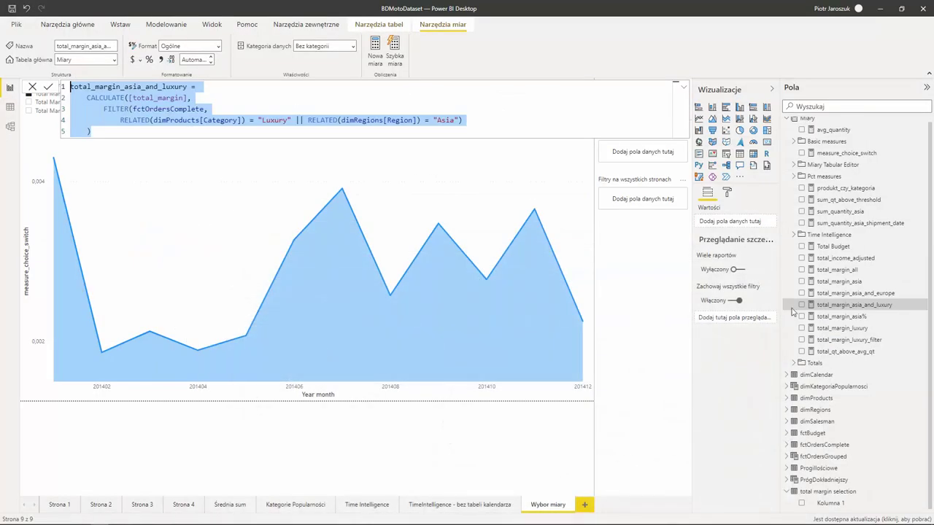
click(842, 316)
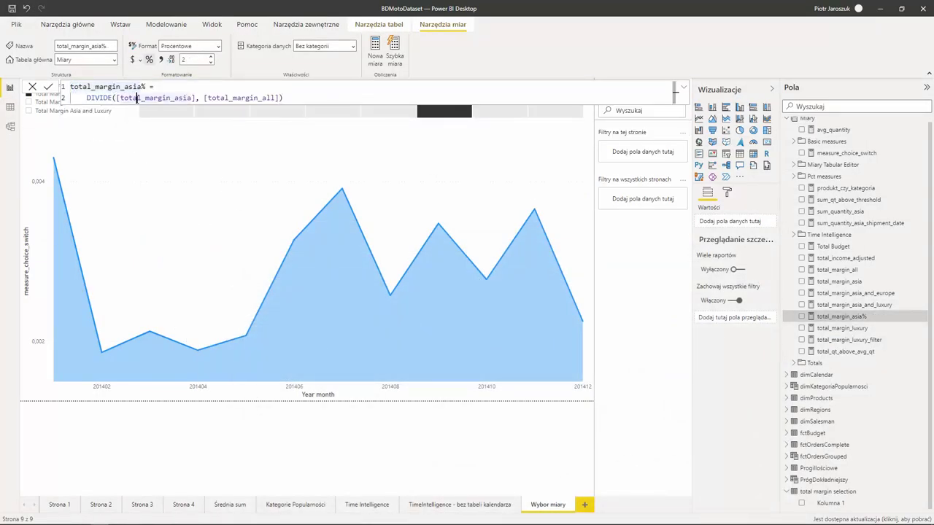
click(137, 99)
key(ctrl+a)
click(136, 98)
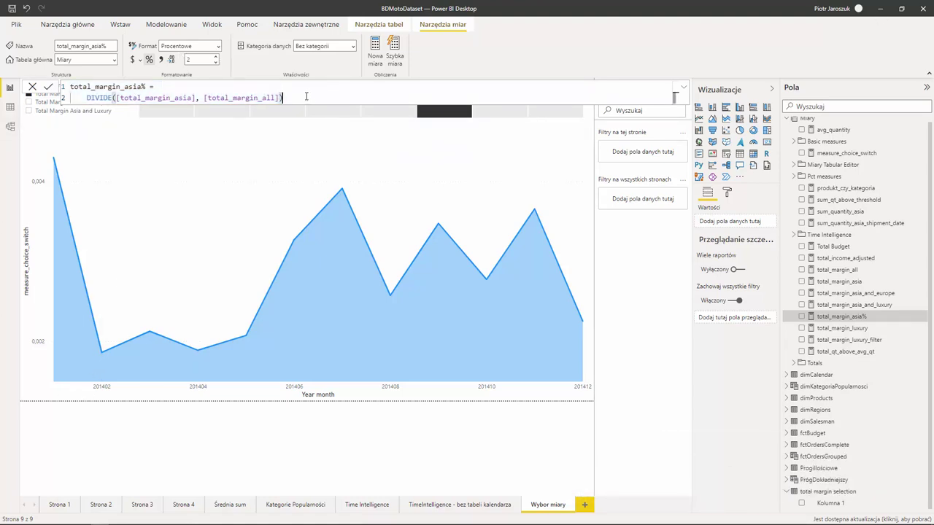
drag(306, 95, 41, 93)
key(ctrl+c)
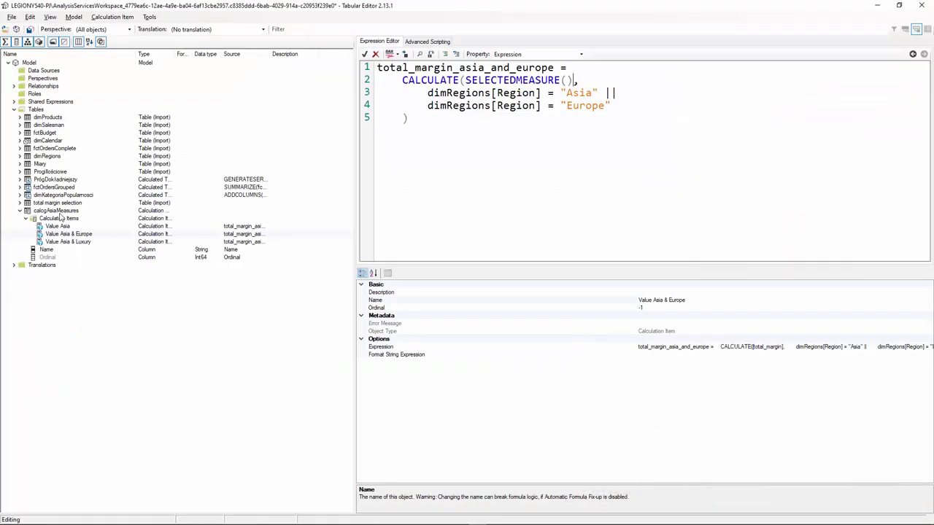
- Add a fourth calculation item named Value Asia & of total to the calcgAsiaMeasures group in Tabular Editor
right_click(61, 212)
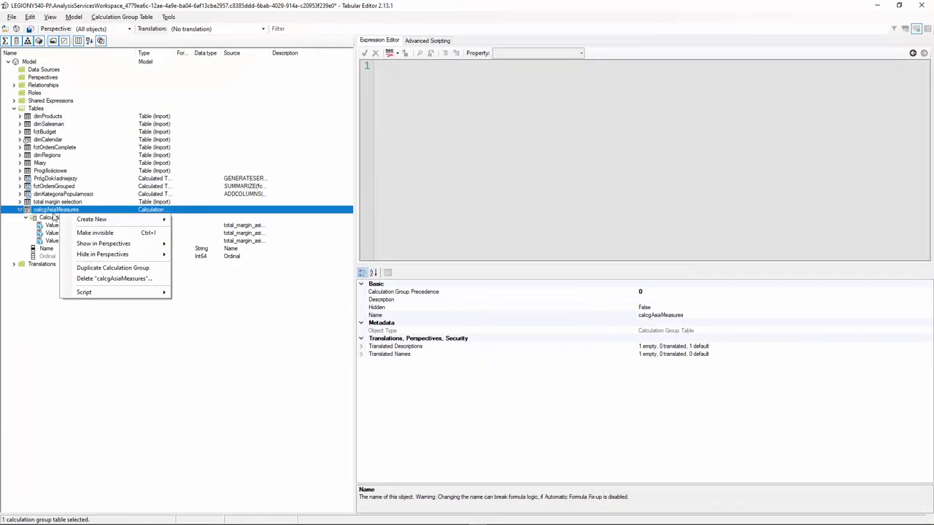
right_click(64, 218)
click(80, 223)
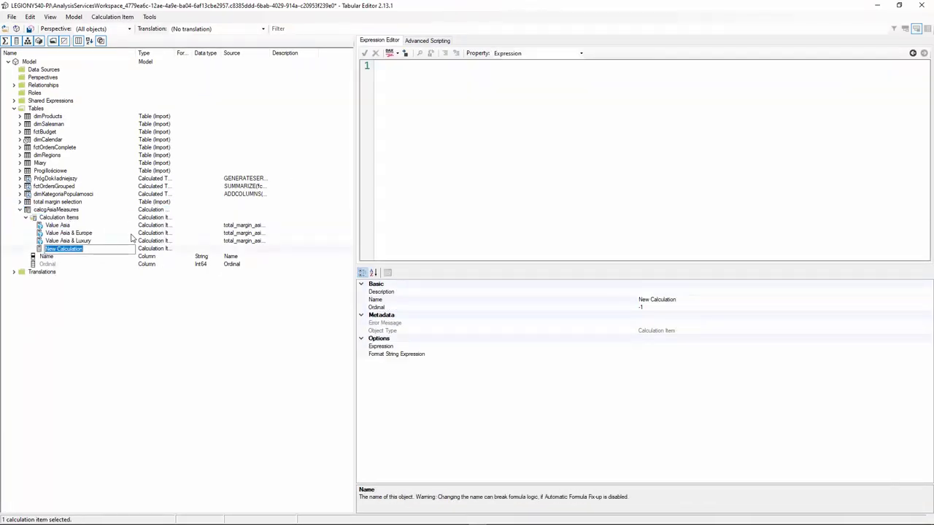
text(vAL)
key(Return)
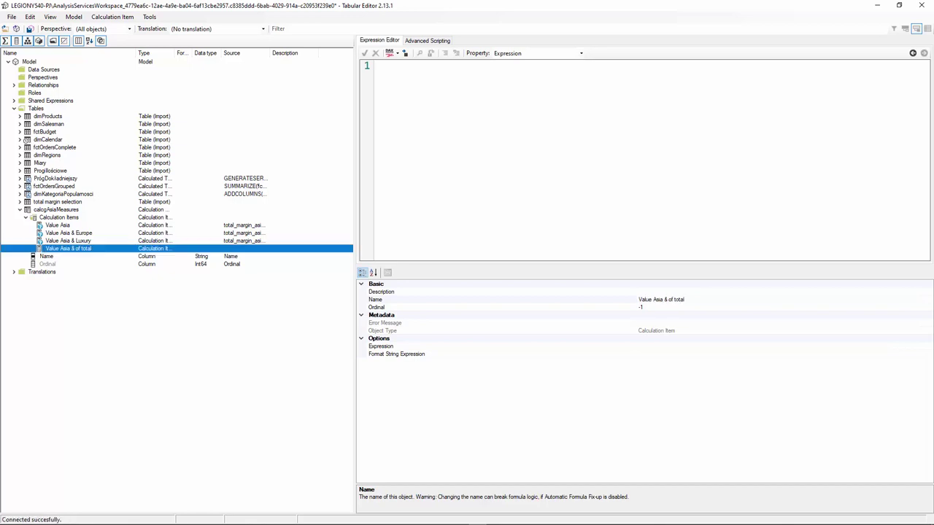
- Paste the copied total_margin_asia% formula as the Value Asia & of total item's expression
click(398, 84)
key(ctrl+v)
double_click(531, 86)
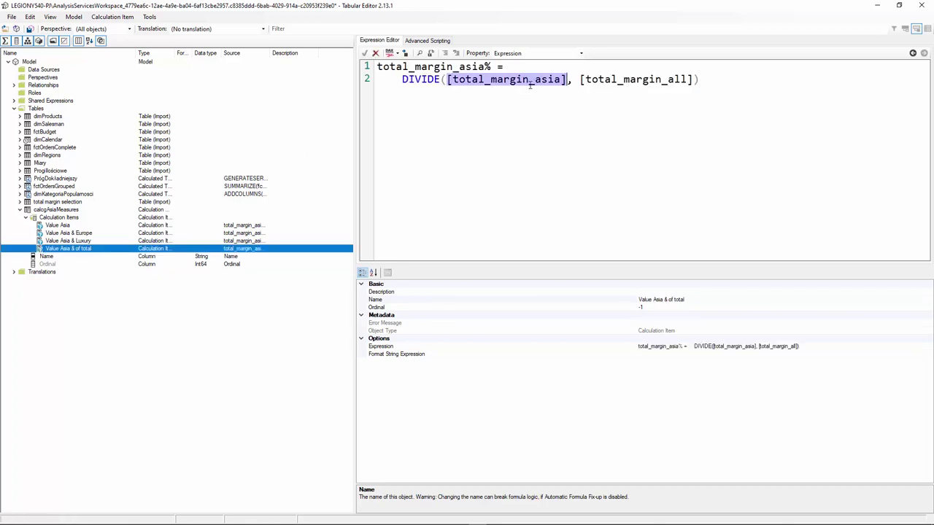
drag(581, 82, 694, 81)
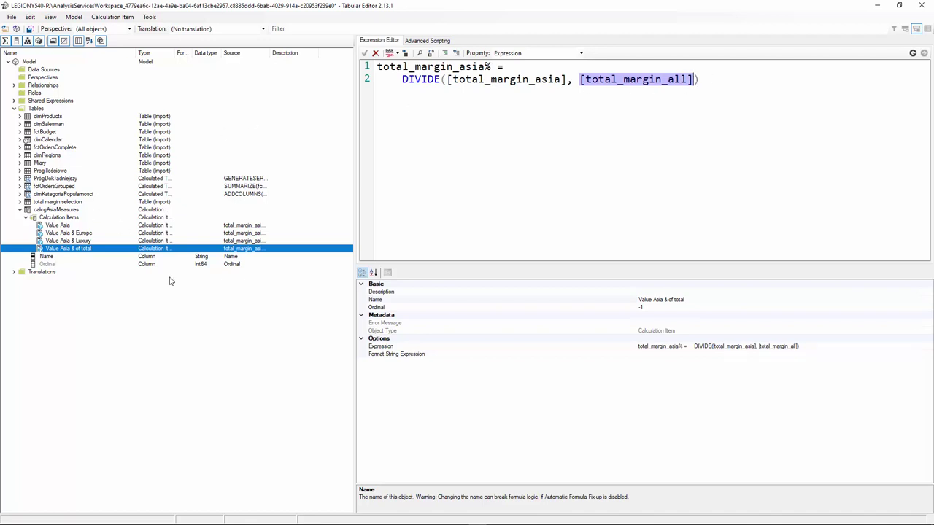
click(449, 82)
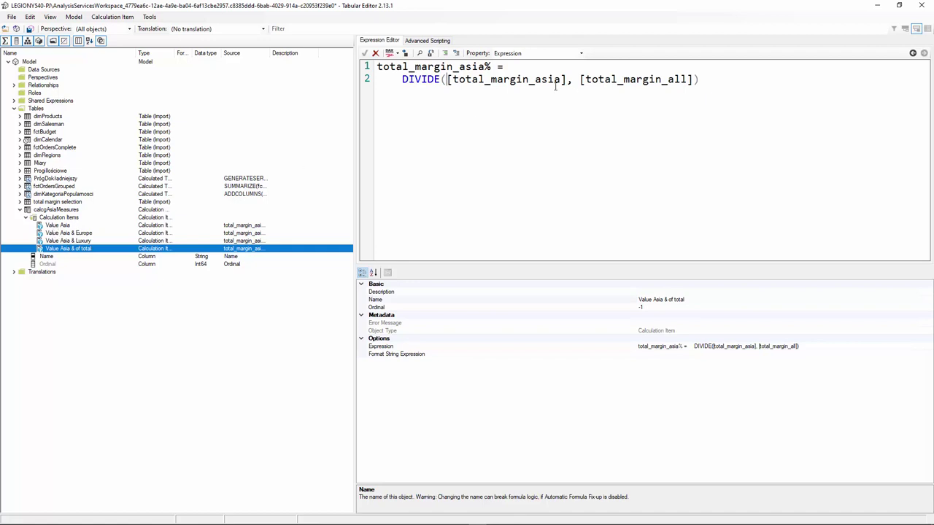
- Replace [total_margin_asia] in the Value Asia & of total expression with the CALCULATE ( SELECTEDMEASURE(), dimRegions[Region] = "Asia" ) call copied from Value Asia
click(67, 227)
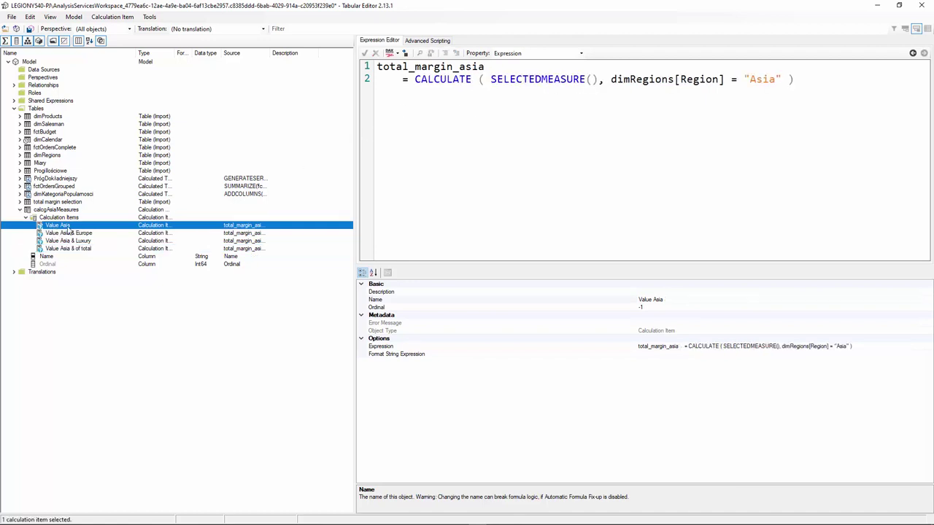
drag(414, 79, 802, 81)
key(ctrl+c)
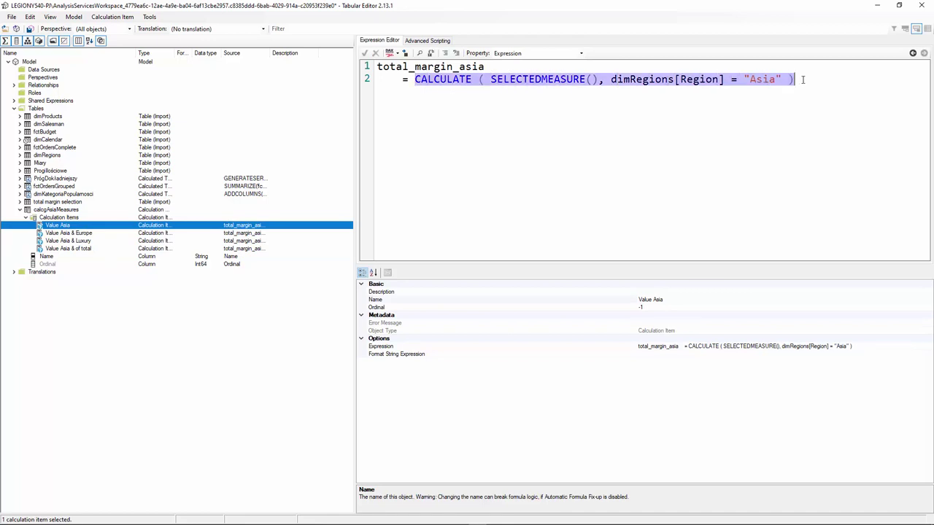
click(58, 249)
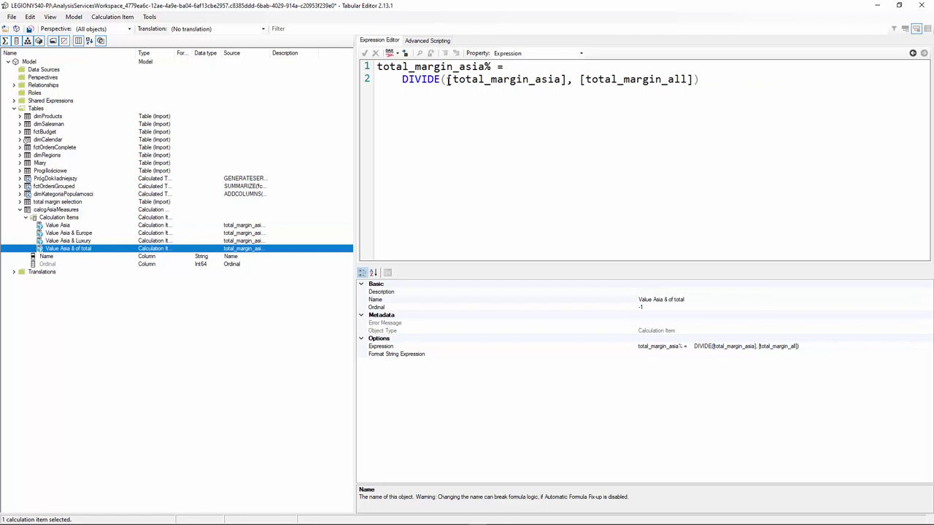
drag(448, 78, 570, 80)
key(ctrl+v)
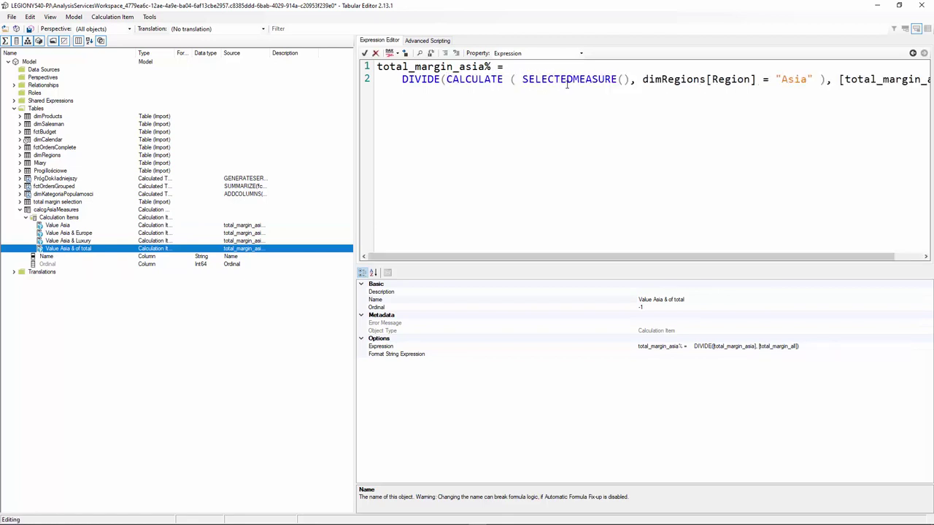
- Try to format the DAX of the whole Value Asia & of total expression
key(ctrl+a)
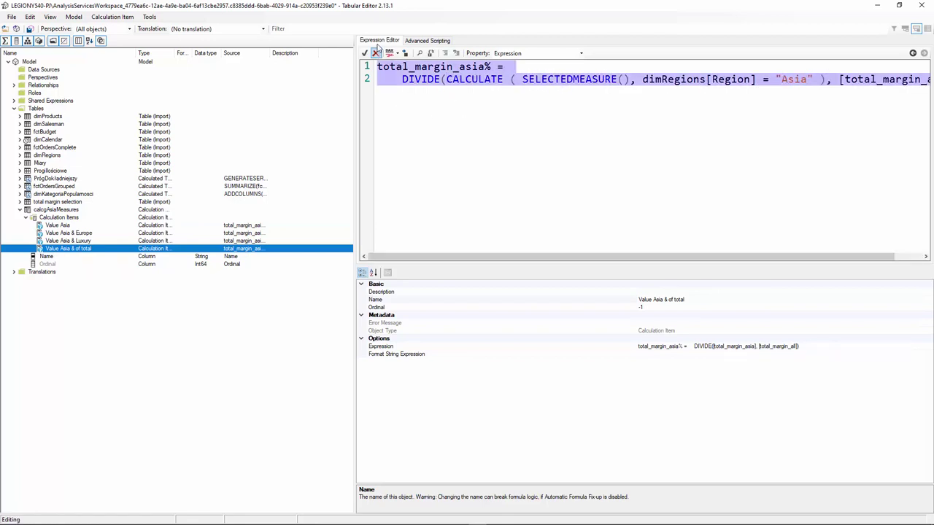
click(389, 53)
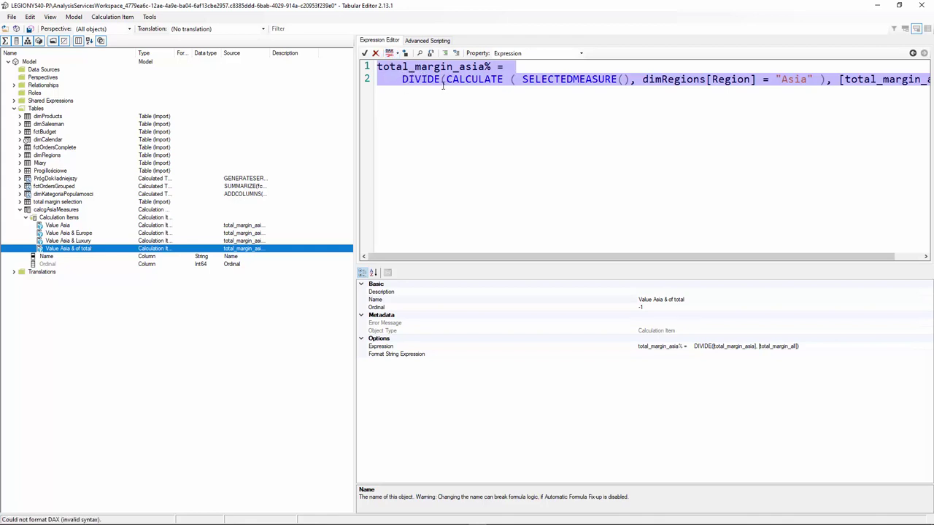
scroll(481, 94, down, 1)
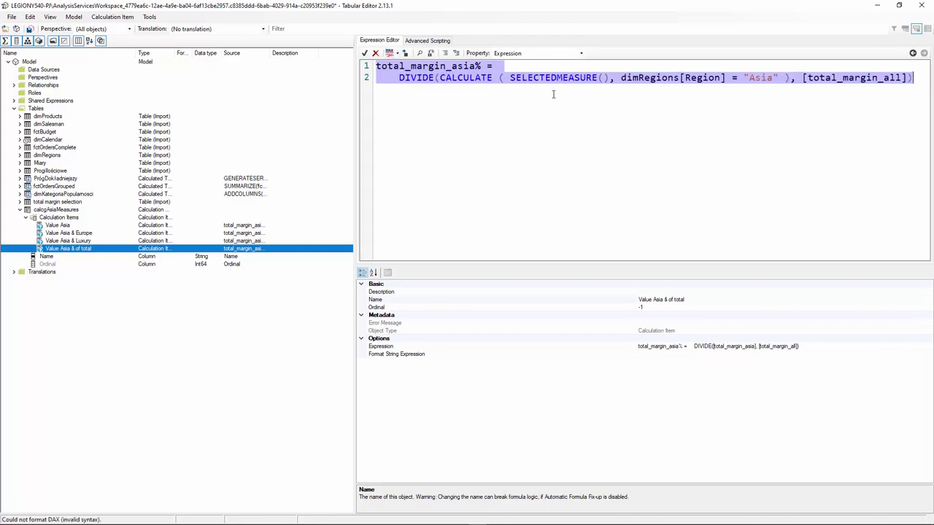
click(440, 86)
click(341, 71)
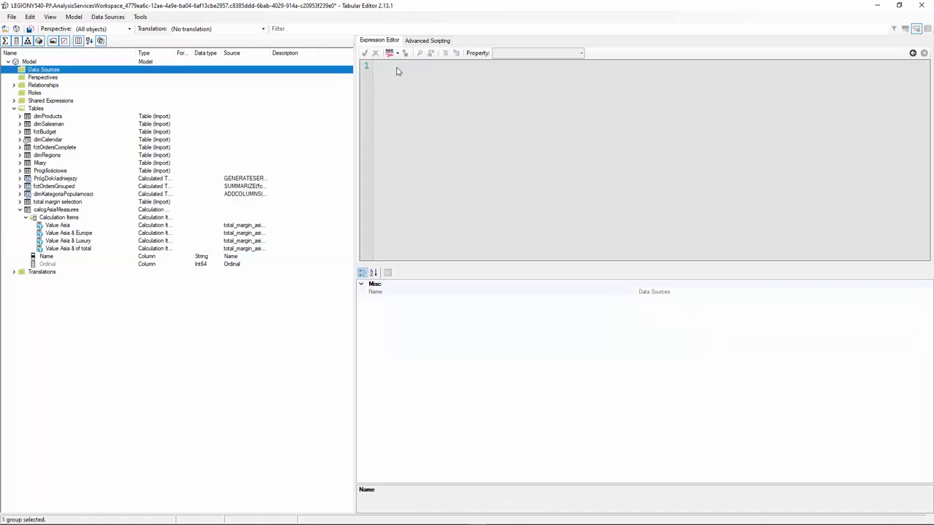
- Remove the total_margin_asia% = header from the Value Asia & of total expression and format its DAX
click(80, 249)
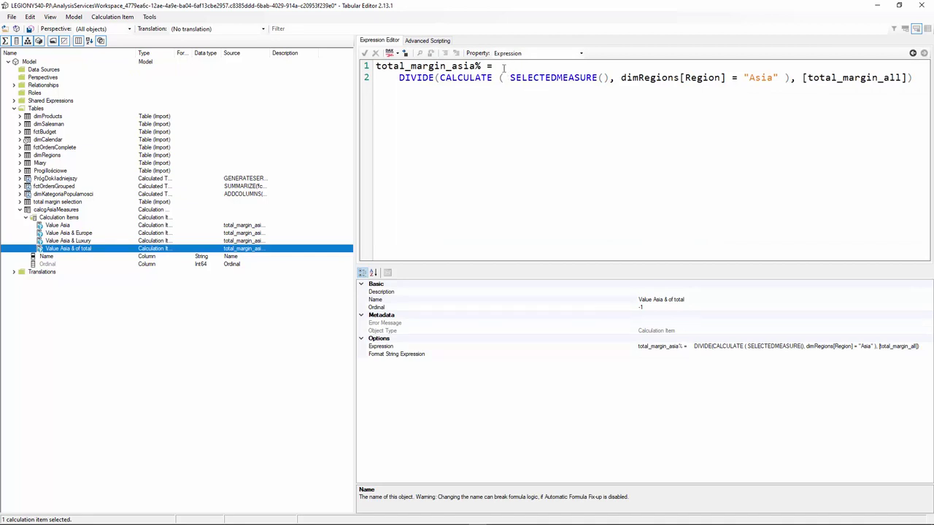
drag(504, 67, 375, 66)
key(BackSpace)
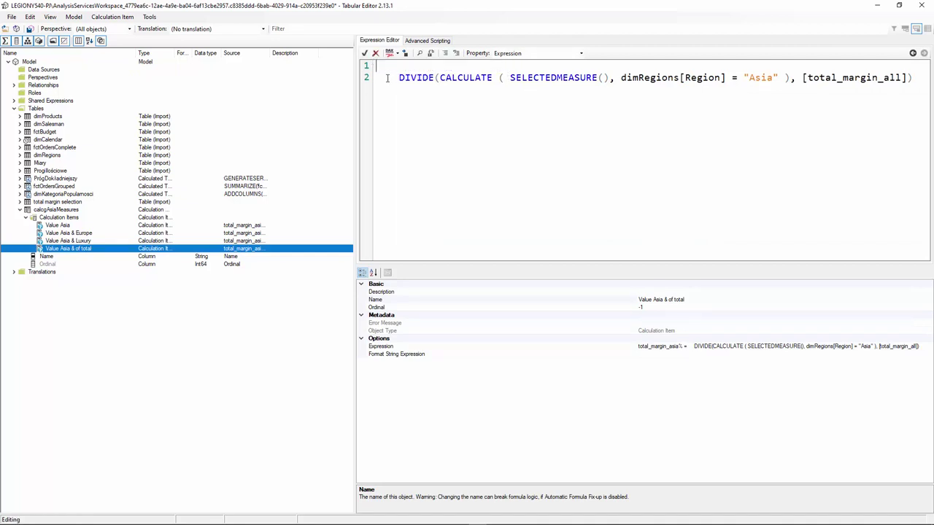
key(Delete)
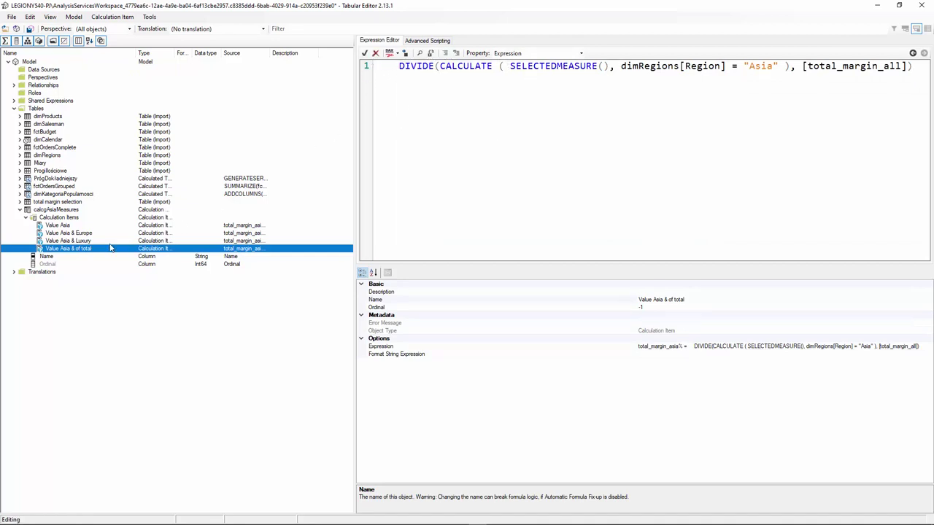
click(390, 54)
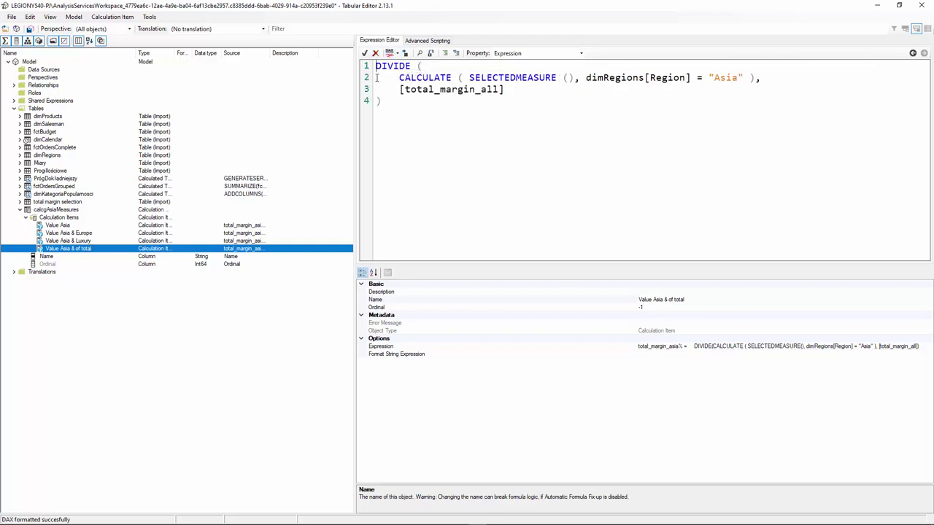
- Remove the total_margin_asia_and_luxury = header from the Value Asia & Luxury expression and format its DAX
click(86, 241)
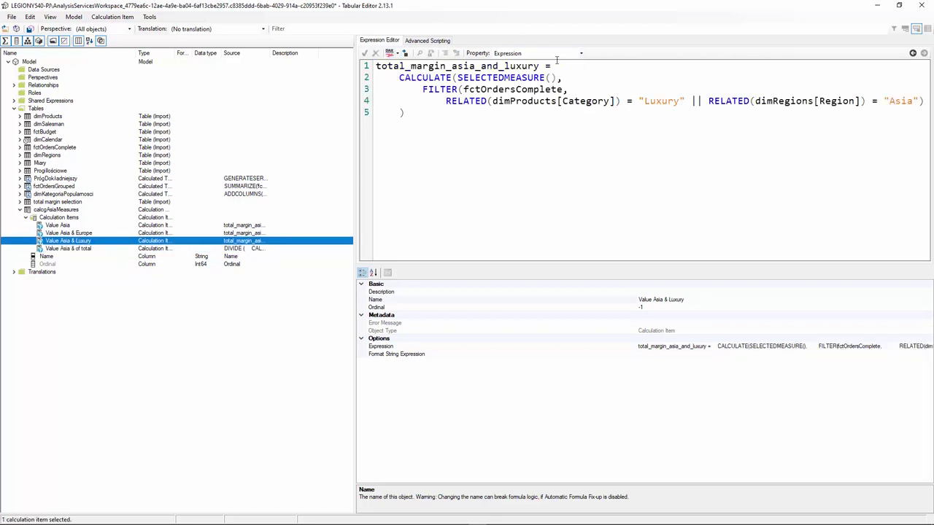
drag(375, 65, 553, 66)
key(Delete)
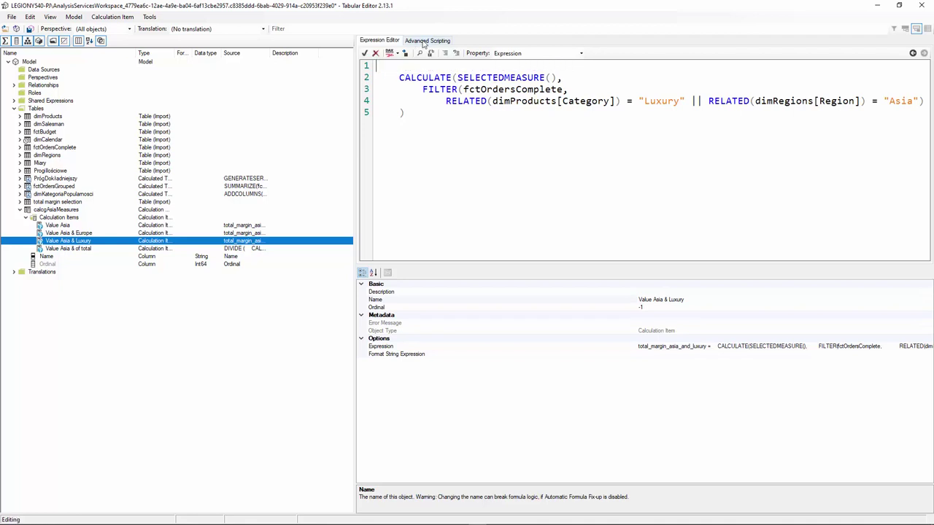
click(390, 53)
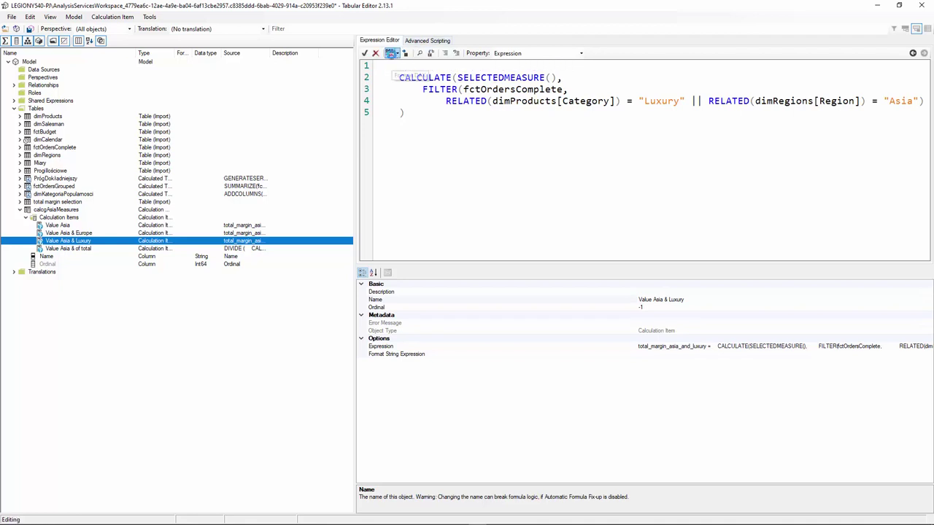
- Remove the total_margin_asia_and_europe = header from the Value Asia & Europe expression and format its DAX
click(84, 234)
drag(558, 66, 353, 67)
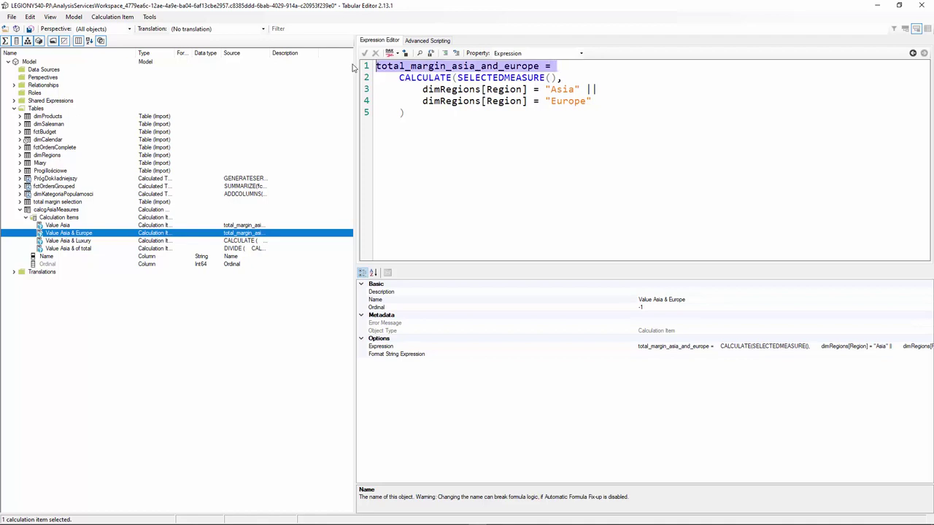
key(Delete)
click(391, 54)
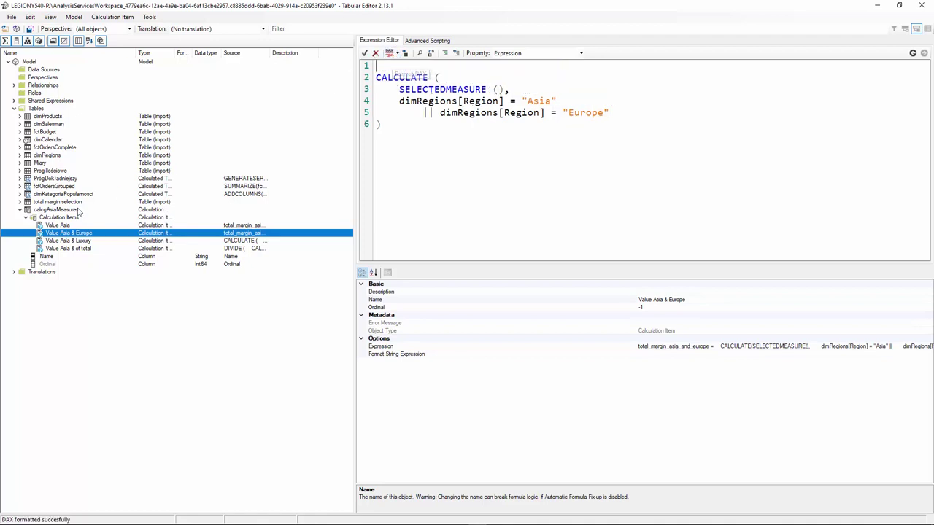
- Remove the total_margin_asia name and its equals sign from the Value Asia expression and format its DAX
click(62, 226)
drag(487, 66, 357, 67)
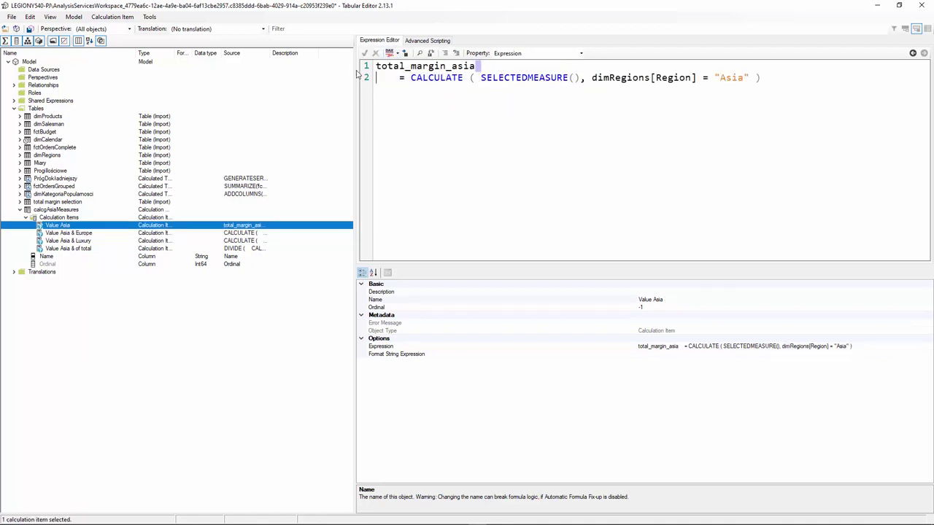
key(Delete)
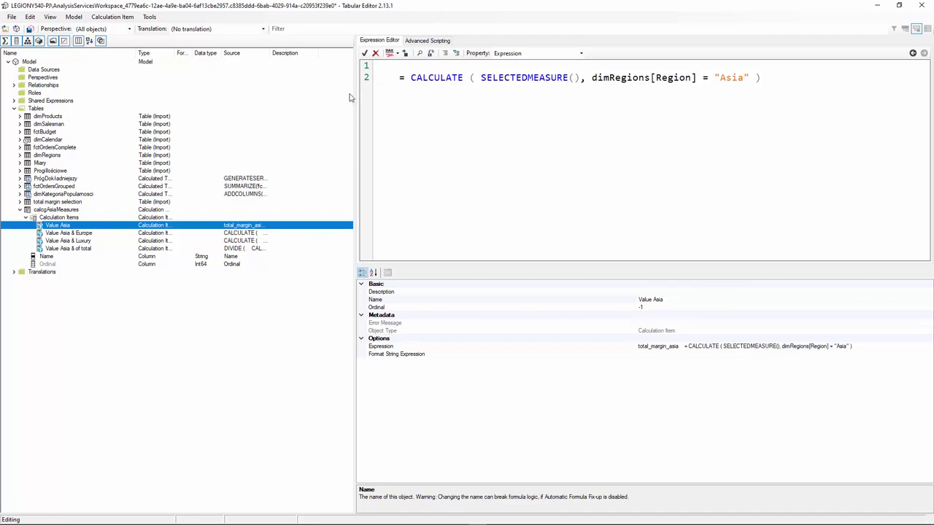
click(391, 54)
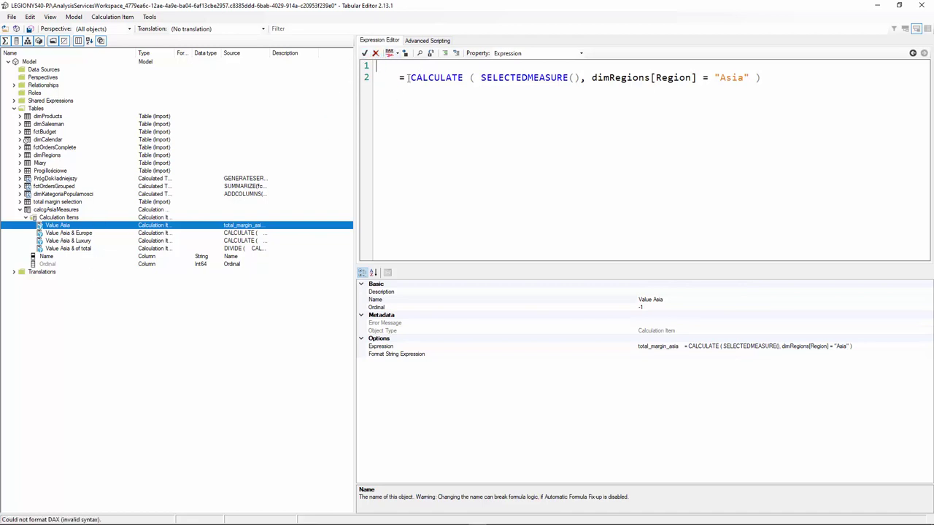
key(BackSpace)
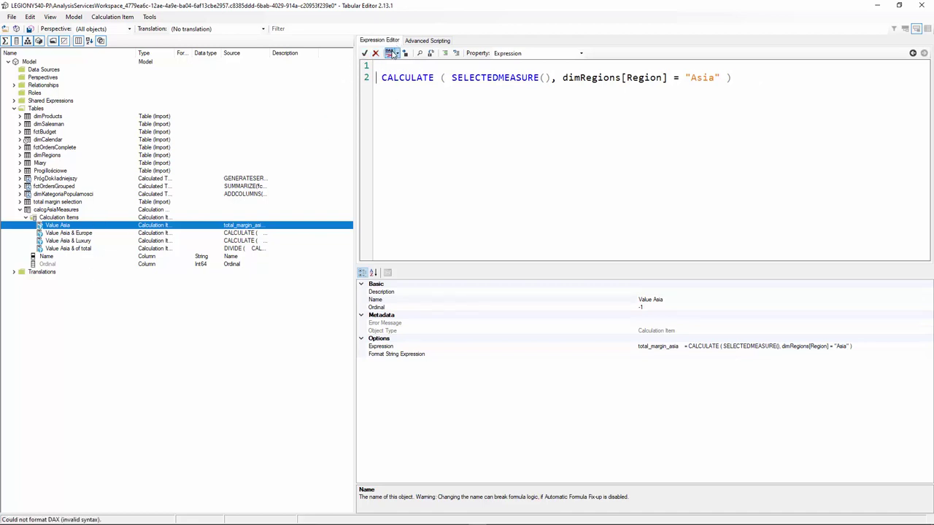
click(391, 54)
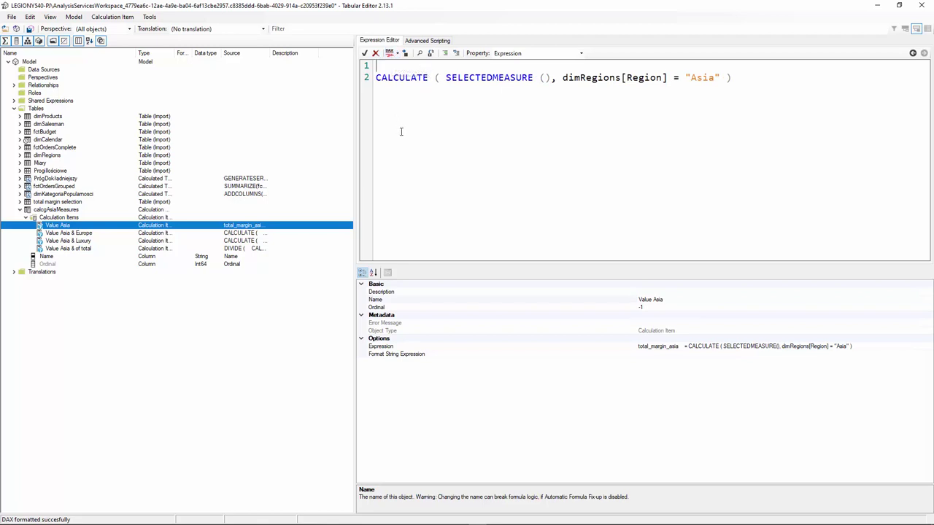
- Save the calculation group changes to the connected model, switch to Power BI Desktop and refresh the calculation group there
key(ctrl+s)
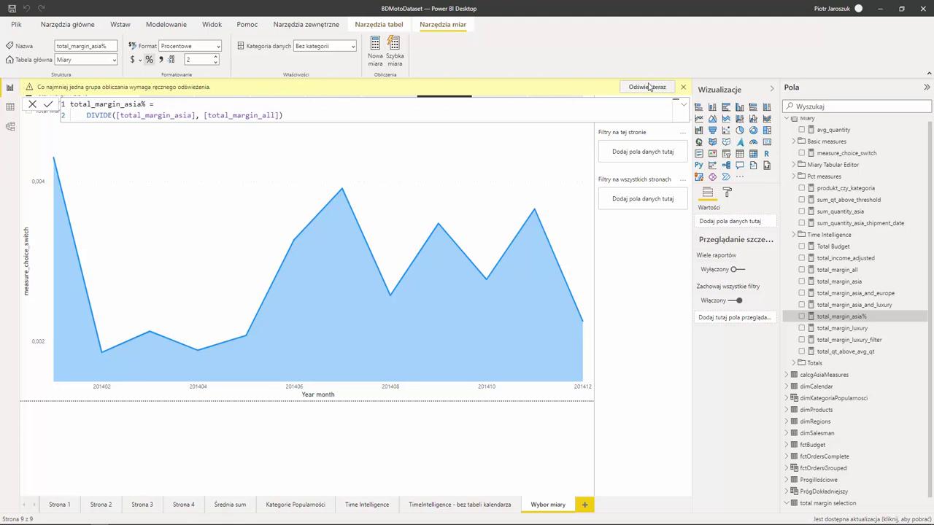
click(649, 86)
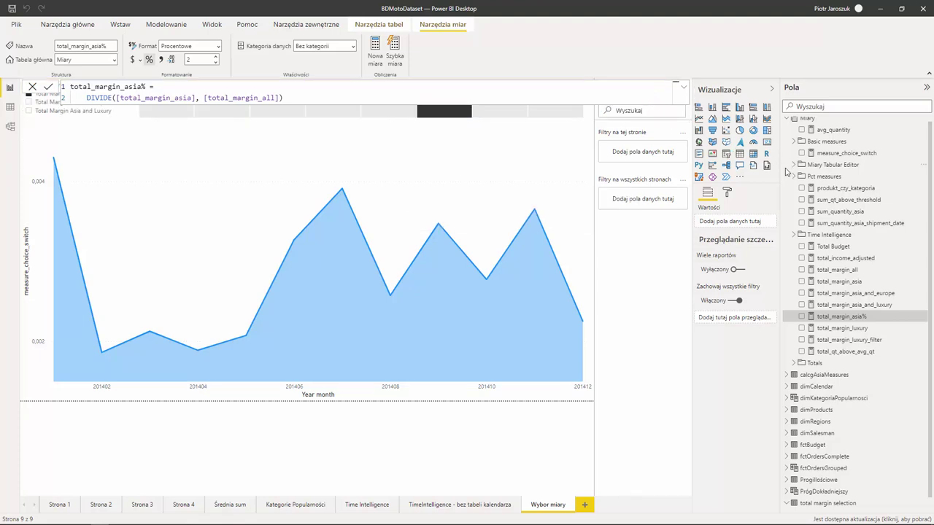
- Replace Kolumna 1 with the Name column of calcgAsiaMeasures as the field of the measure selection slicer
click(832, 376)
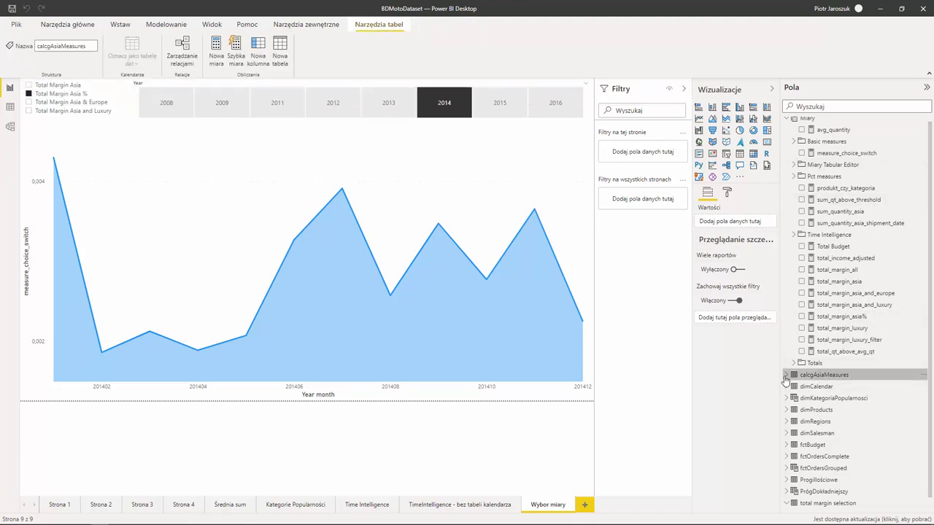
click(787, 376)
scroll(849, 378, down, 1)
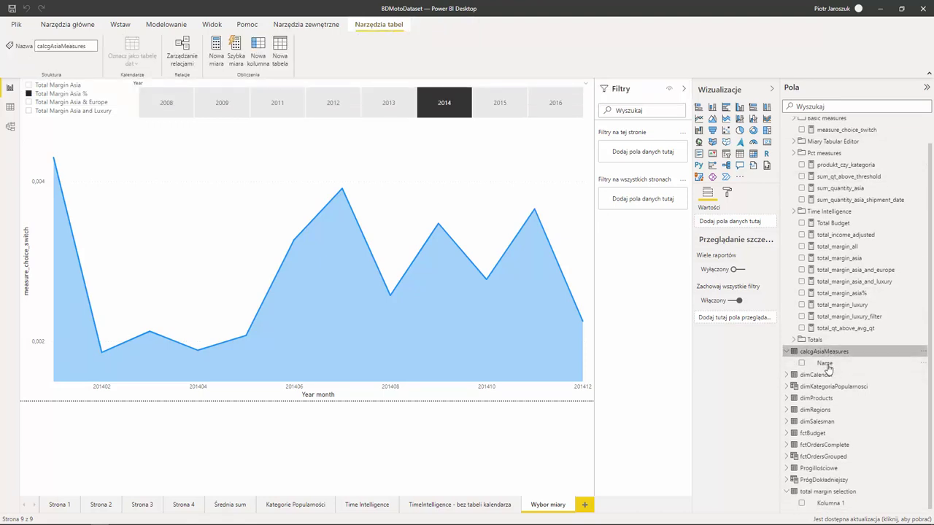
click(845, 365)
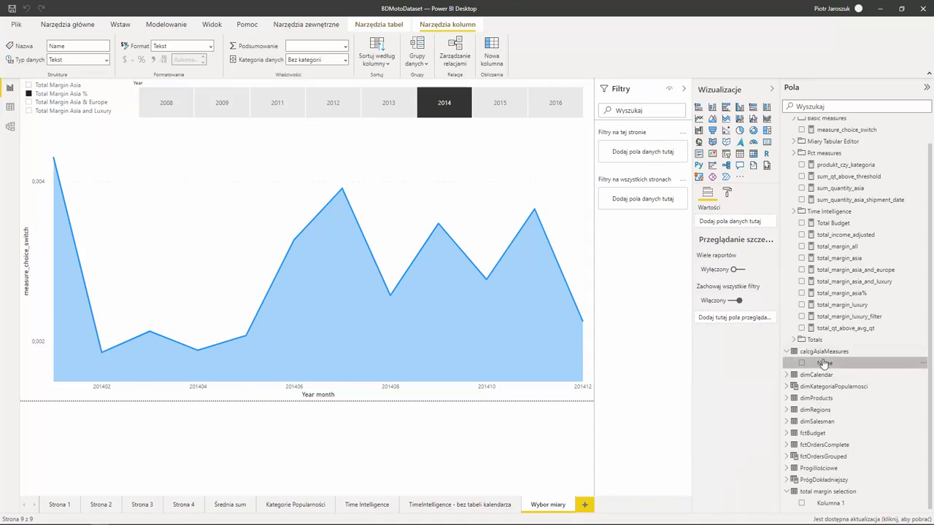
click(90, 129)
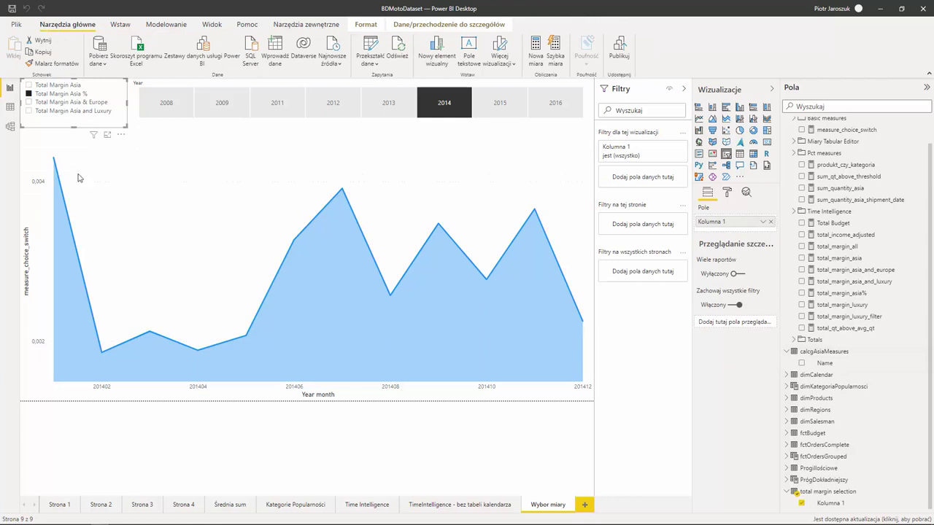
click(772, 223)
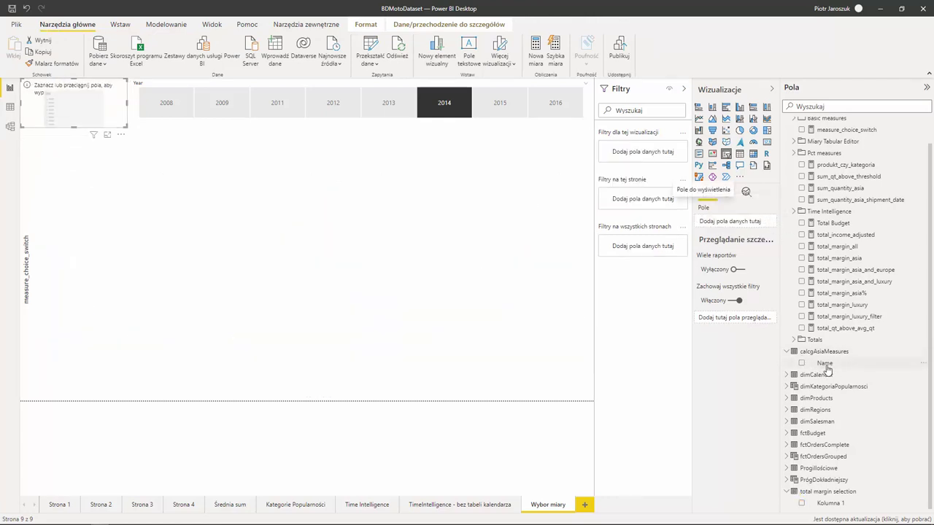
drag(826, 365, 723, 224)
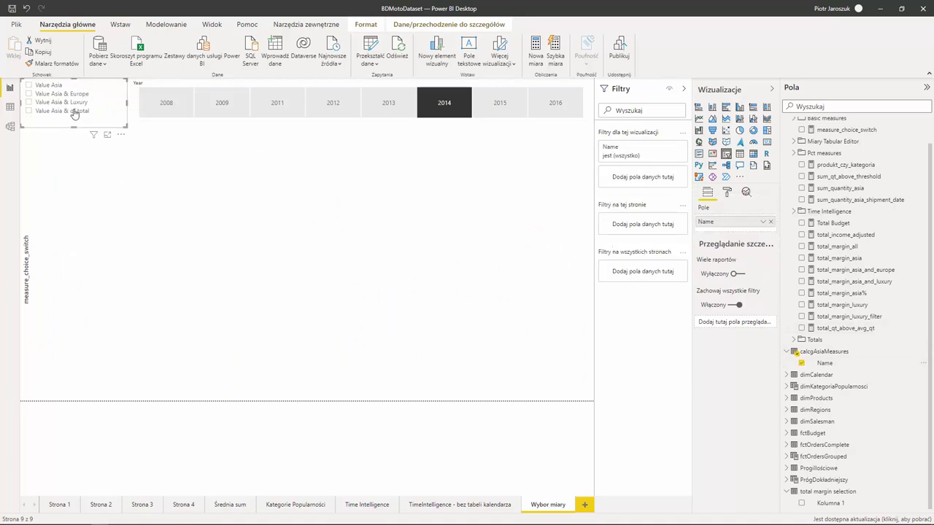
- Replace measure_choice_switch with the total_margin measure from the Totals folder in the area chart's values
click(230, 147)
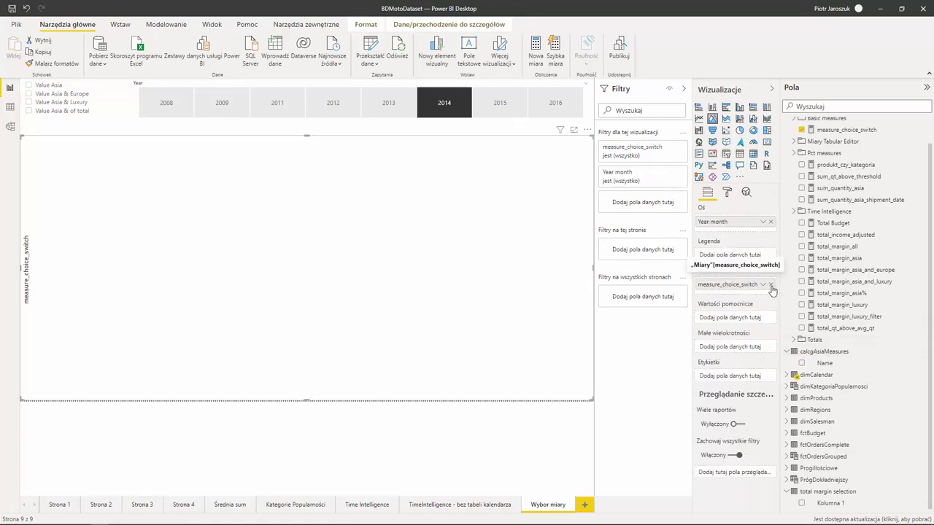
click(770, 284)
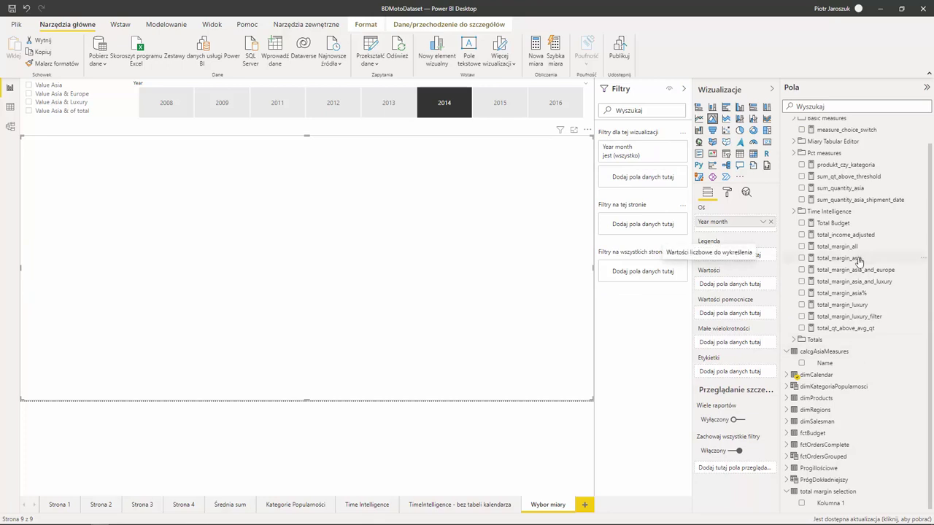
scroll(839, 186, up, 1)
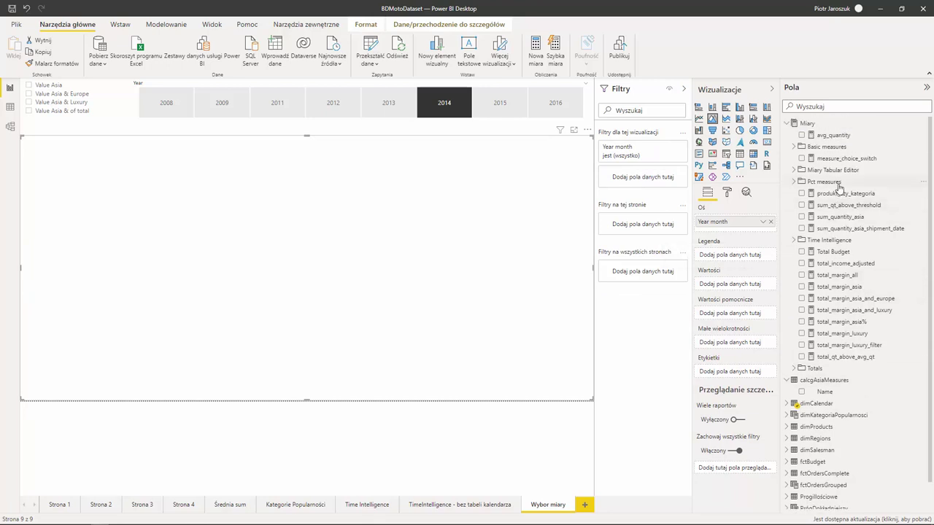
click(792, 147)
click(793, 147)
click(794, 368)
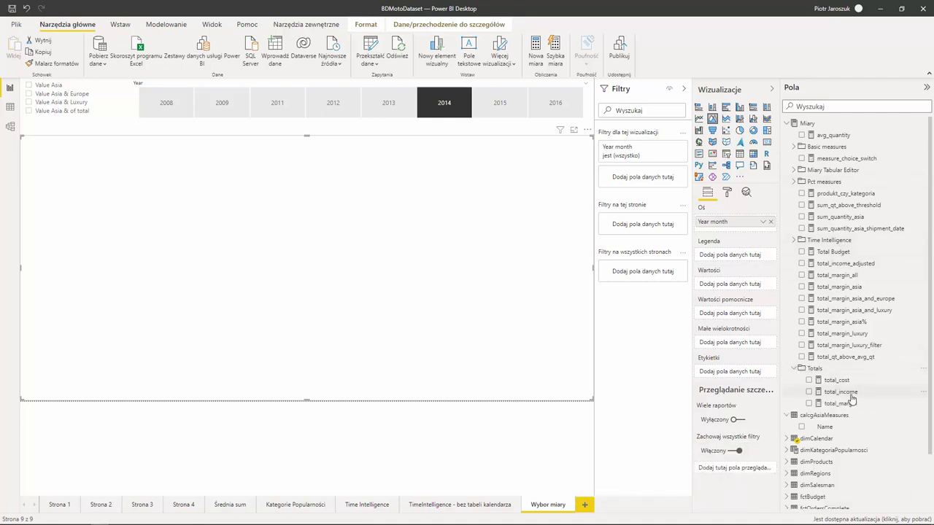
click(851, 406)
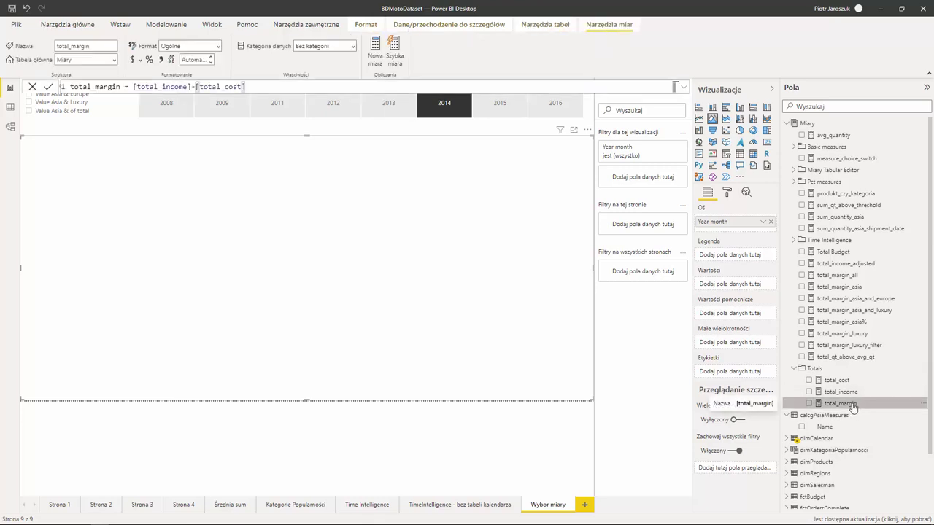
drag(847, 406, 724, 285)
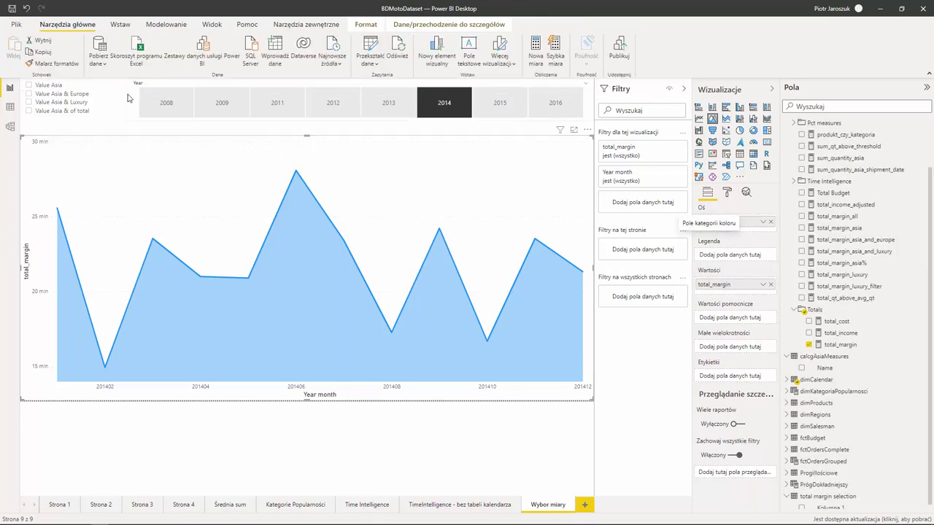
- Check the area chart with each of the four calculation items in the slicer, finishing on Value Asia & Luxury
click(67, 111)
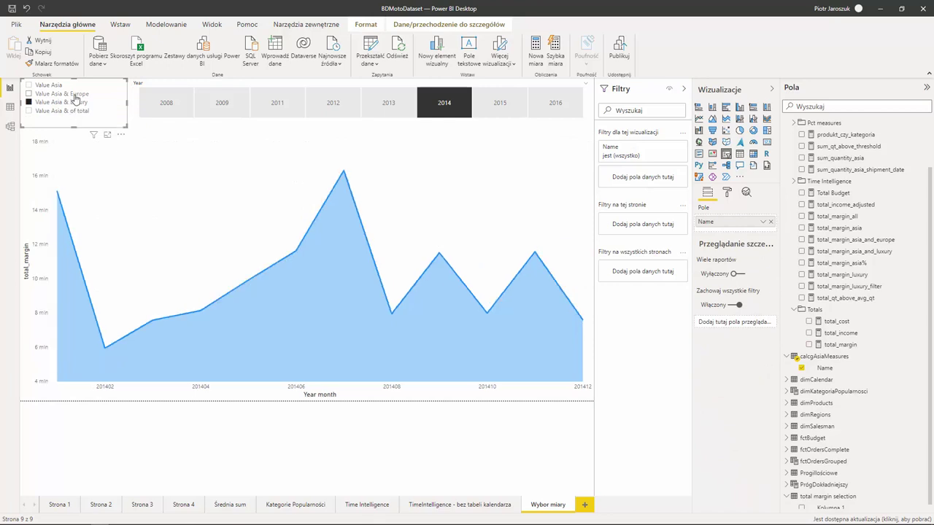
click(71, 94)
click(46, 86)
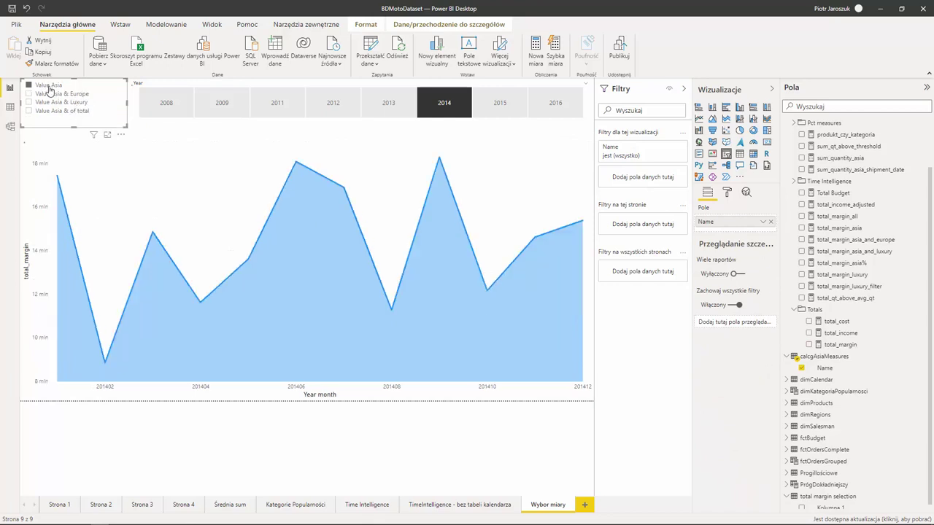
click(52, 94)
click(61, 102)
click(69, 111)
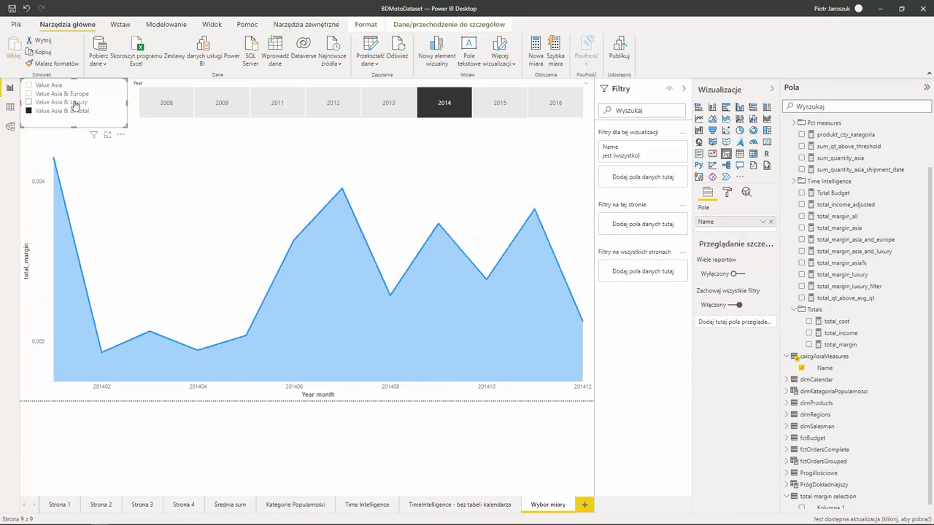
click(75, 103)
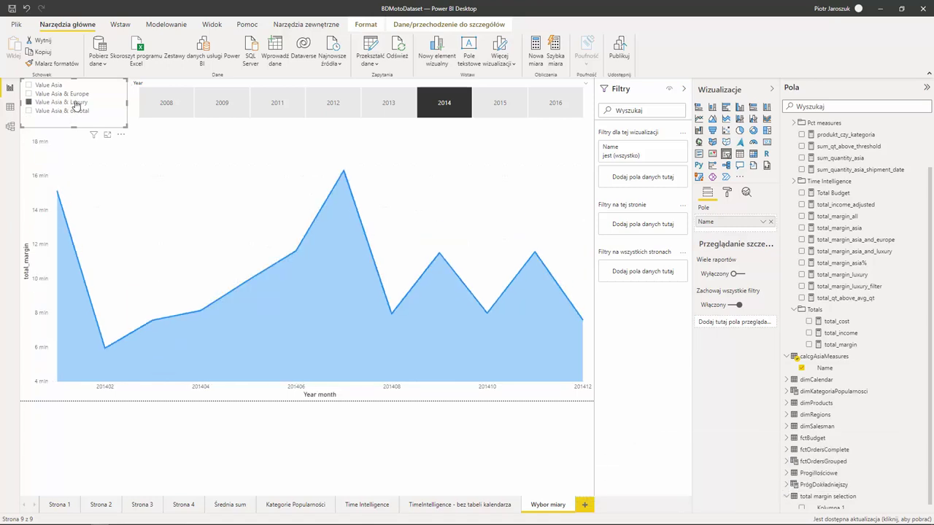
- Narrow the area chart by moving its left edge inward to line up with the start of the Year slicer
mouse_move(212, 142)
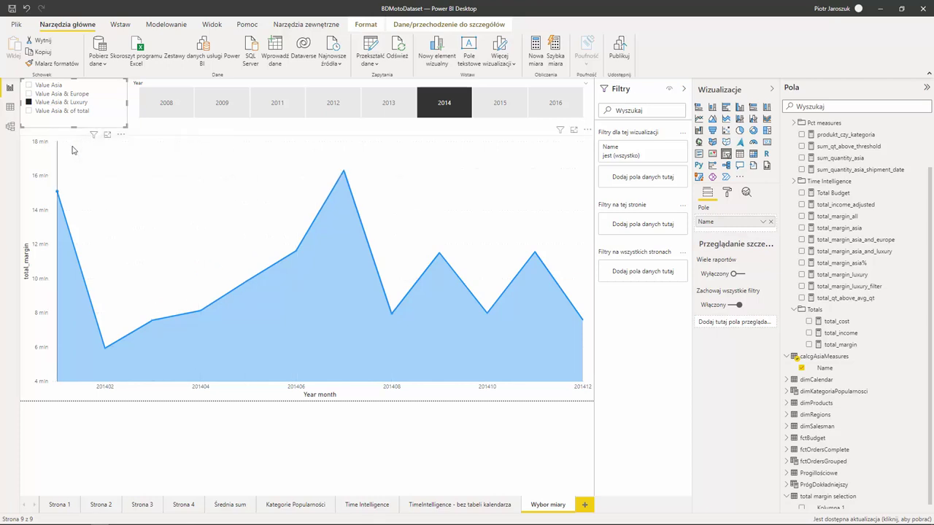
click(30, 217)
drag(22, 269, 143, 277)
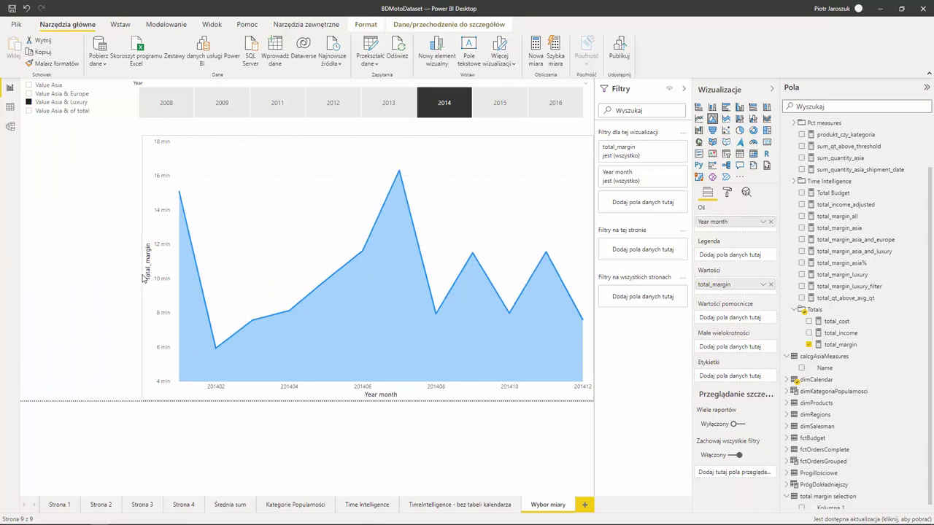
click(76, 249)
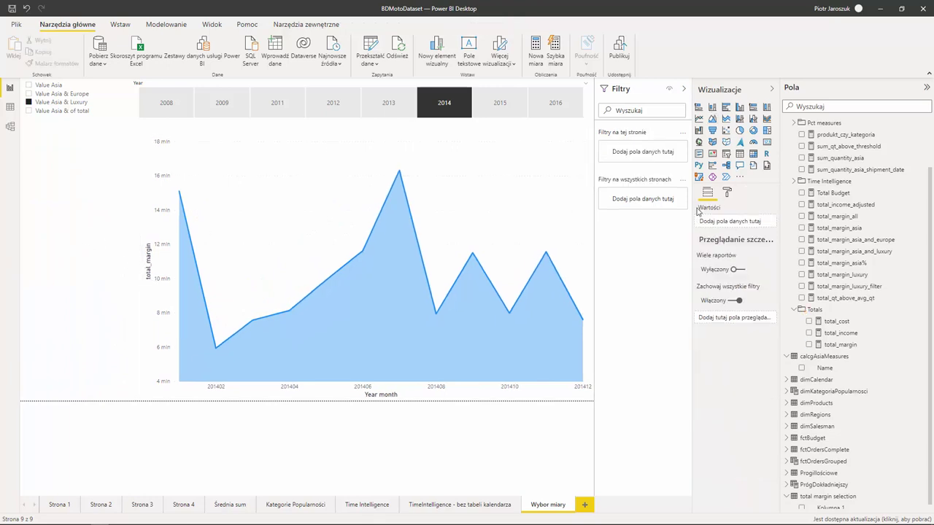
- Insert a matrix visual below the measure selection slicer with total_cost as its values
click(755, 155)
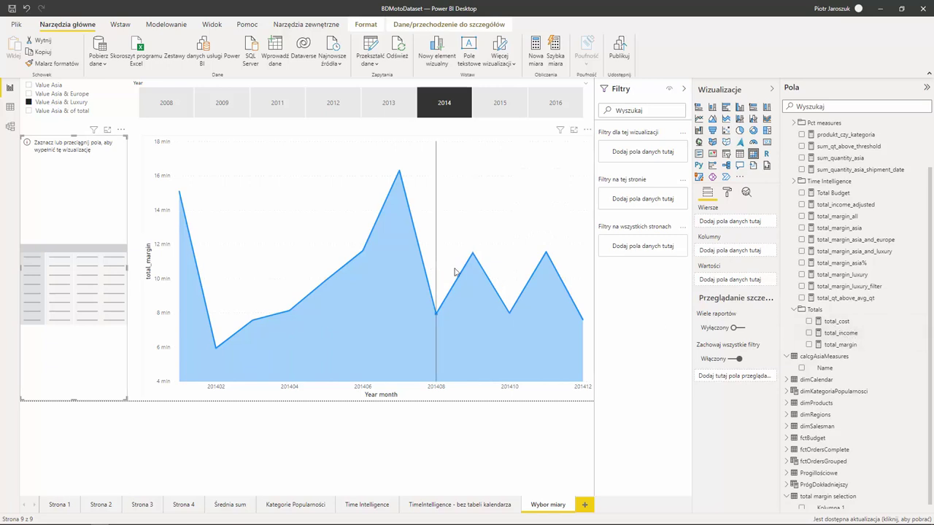
click(319, 146)
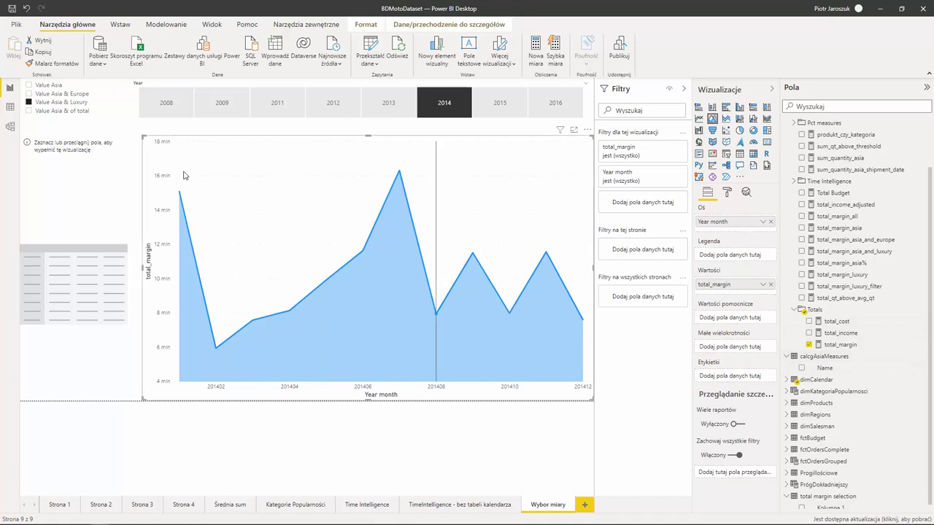
click(90, 188)
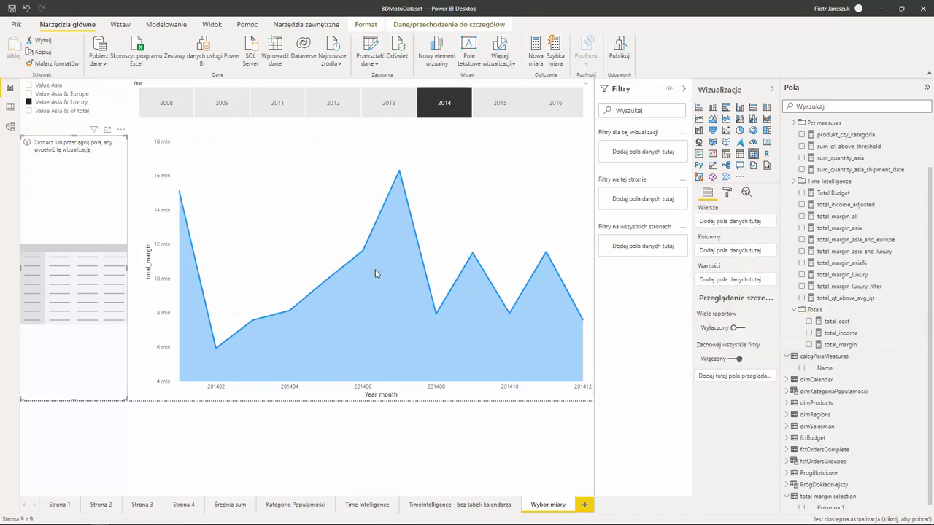
drag(839, 321, 730, 281)
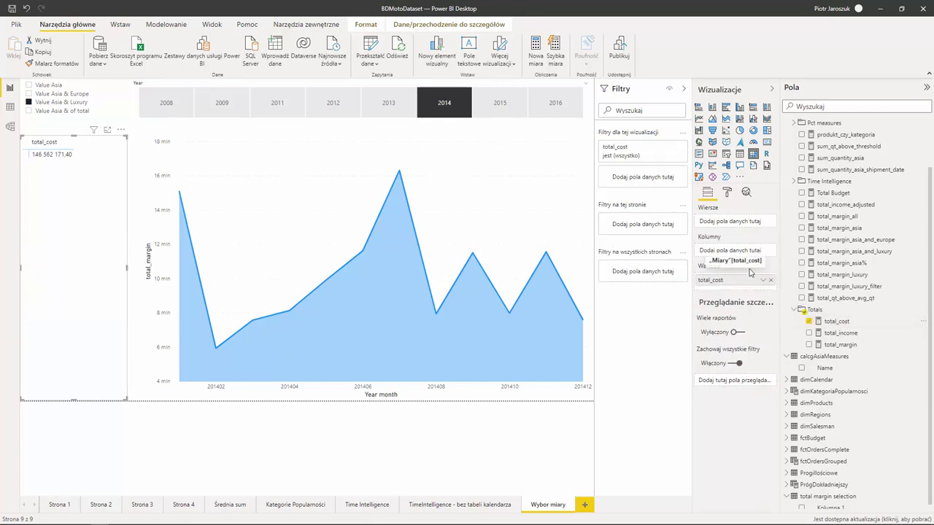
- Add the Quarter field from dimCalendar to the matrix rows
scroll(846, 259, up, 2)
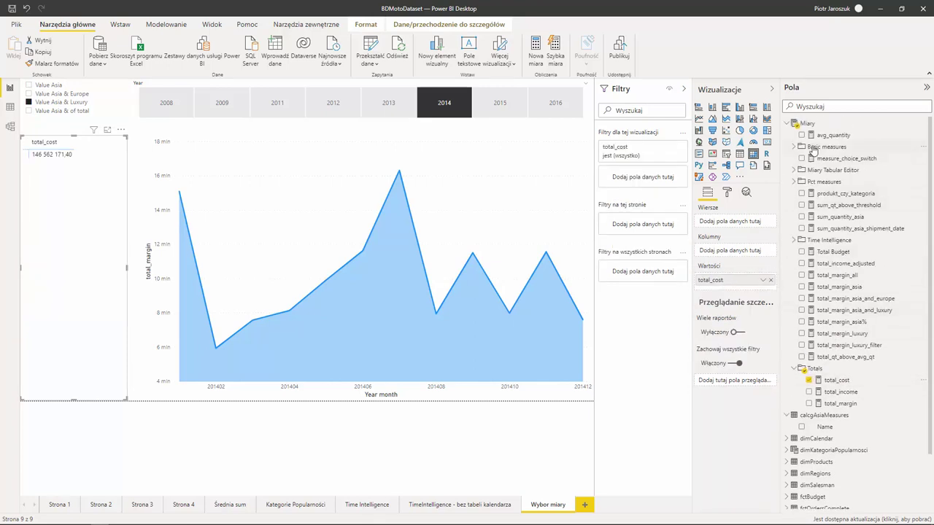
scroll(809, 343, down, 2)
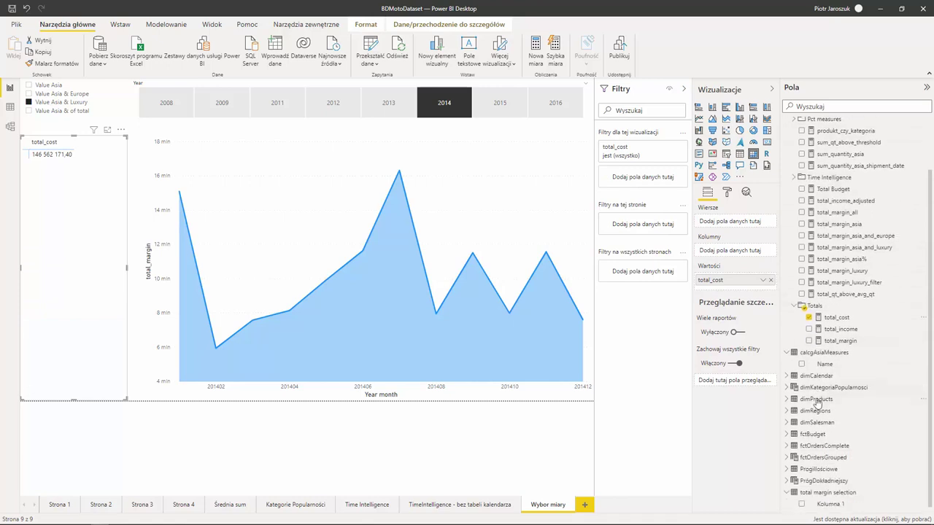
click(786, 375)
scroll(803, 361, down, 5)
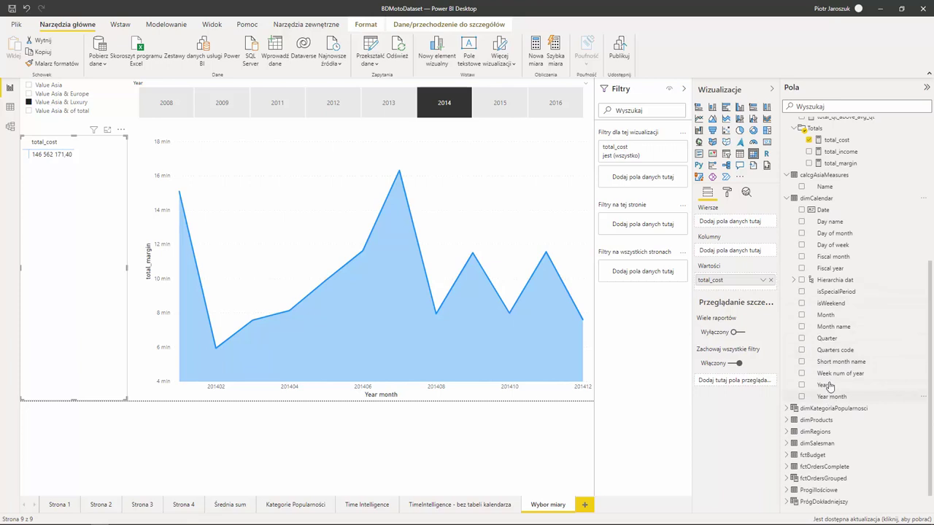
drag(827, 340, 729, 223)
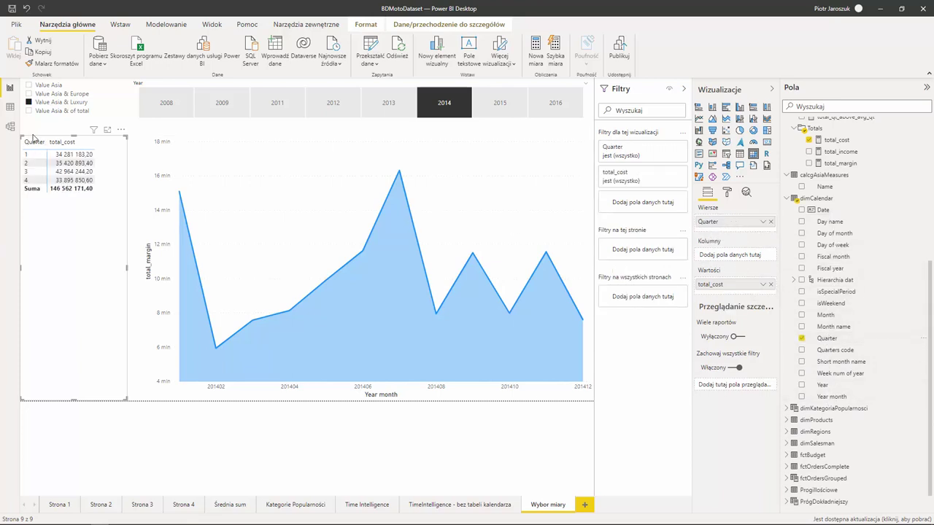
- Check the matrix with Value Asia & of total and Value Asia & Europe in the slicer, finishing on Value Asia
click(57, 111)
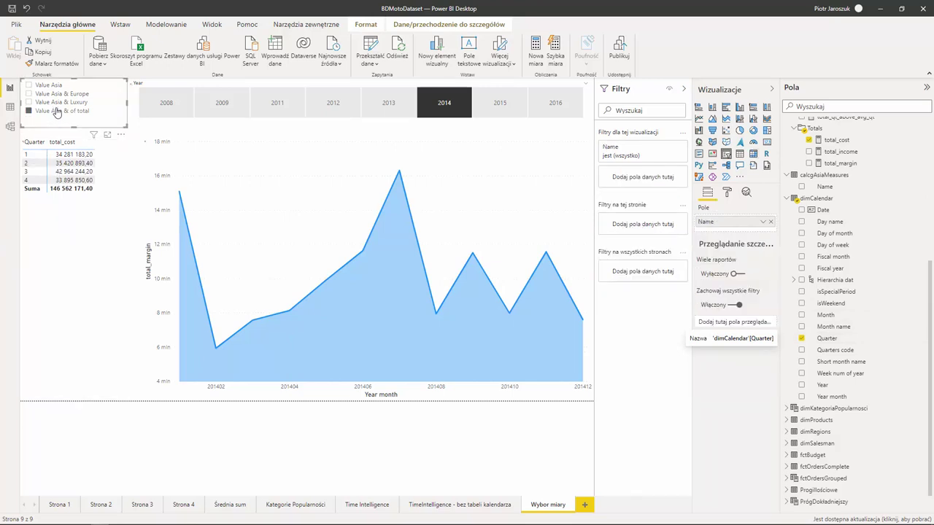
click(60, 95)
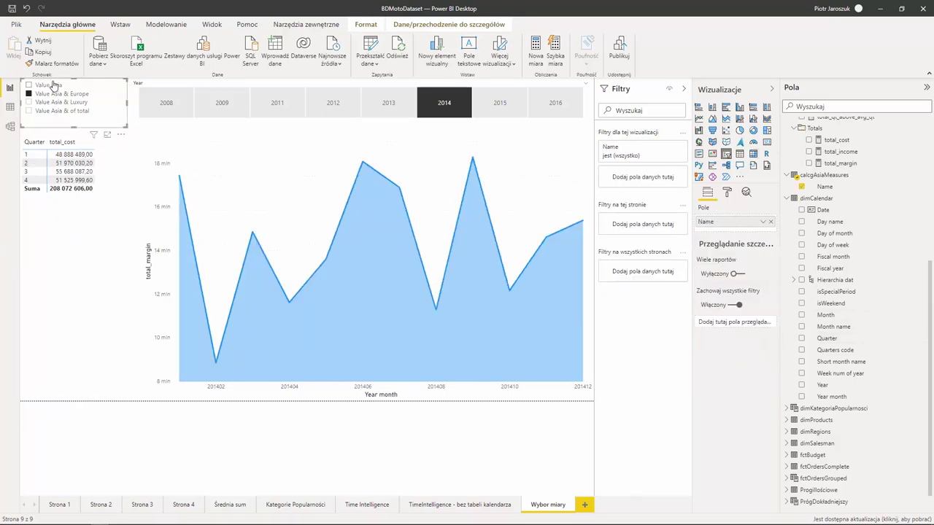
click(52, 85)
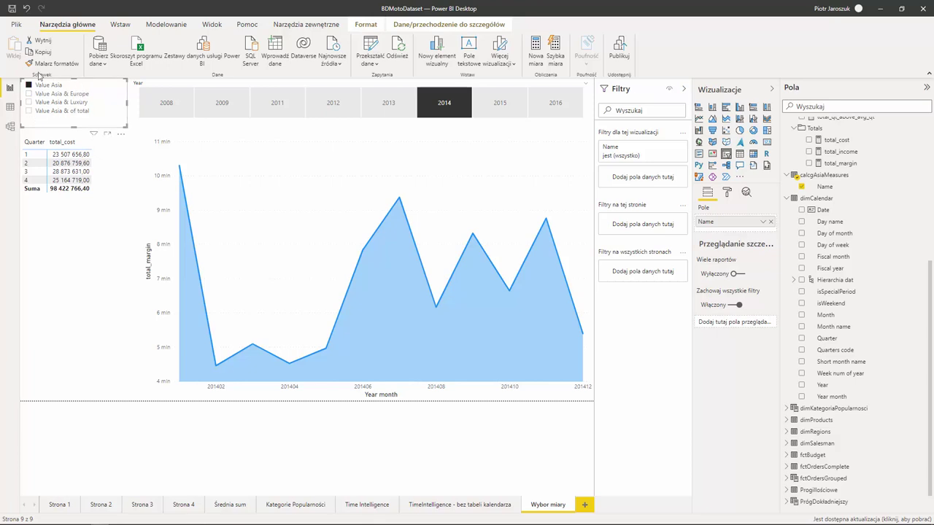
- Add the Name column of calcgAsiaMeasures to the matrix columns
click(33, 143)
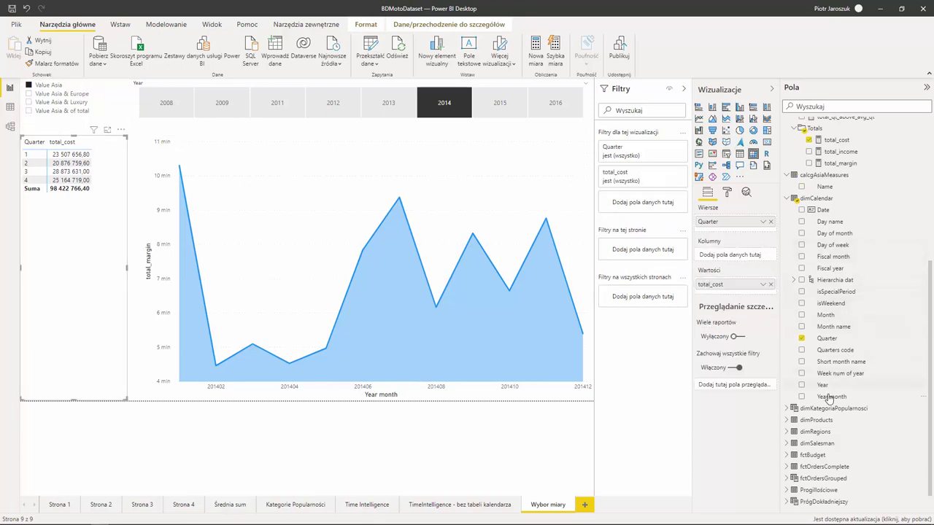
scroll(828, 398, down, 1)
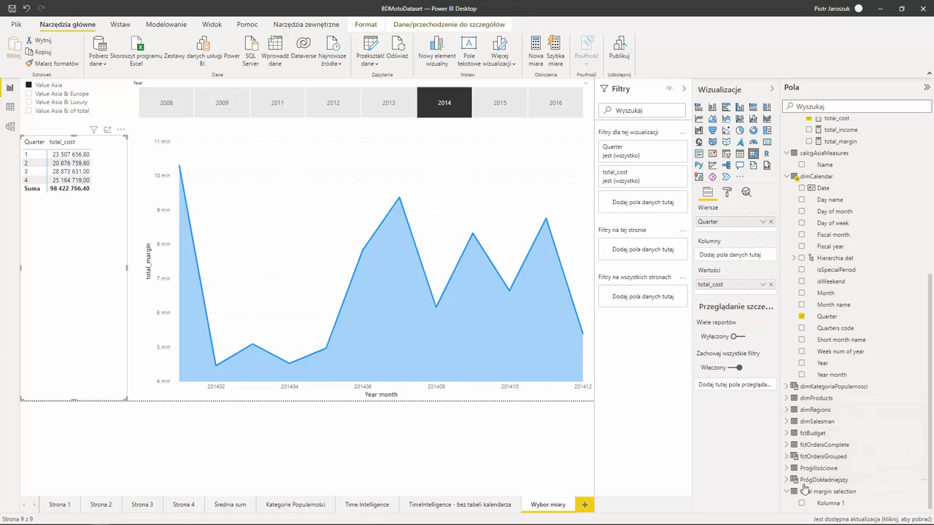
scroll(809, 425, up, 7)
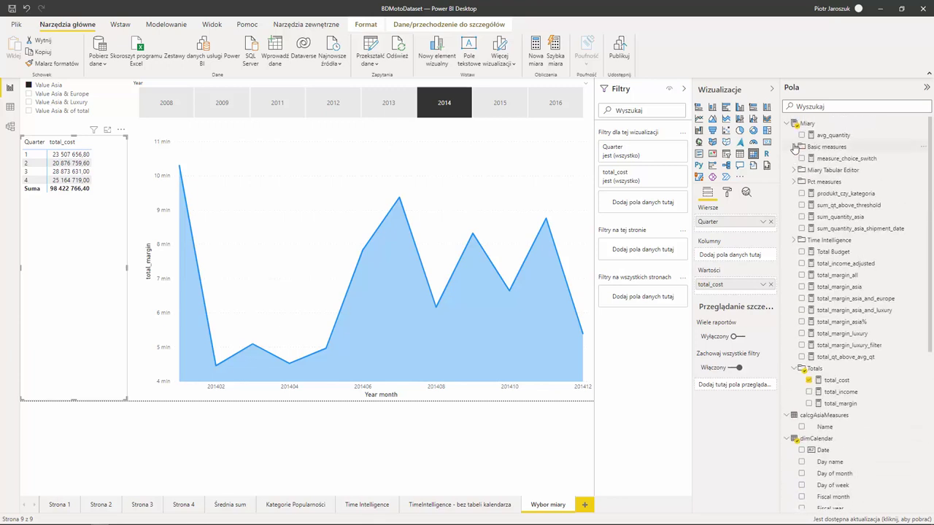
drag(822, 430, 730, 255)
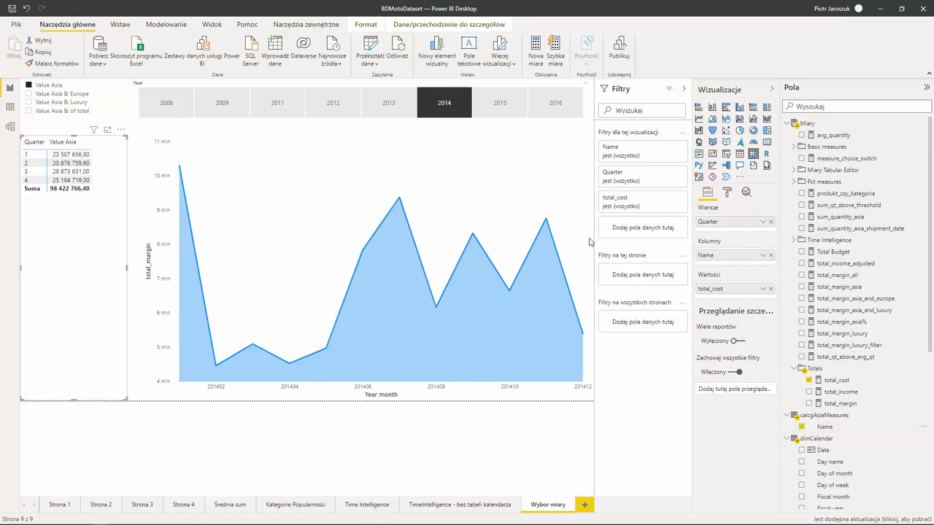
- Check the matrix column for Value Asia & Luxury and Value Asia & of total in the slicer, finishing on Value Asia & Europe
click(64, 95)
click(71, 103)
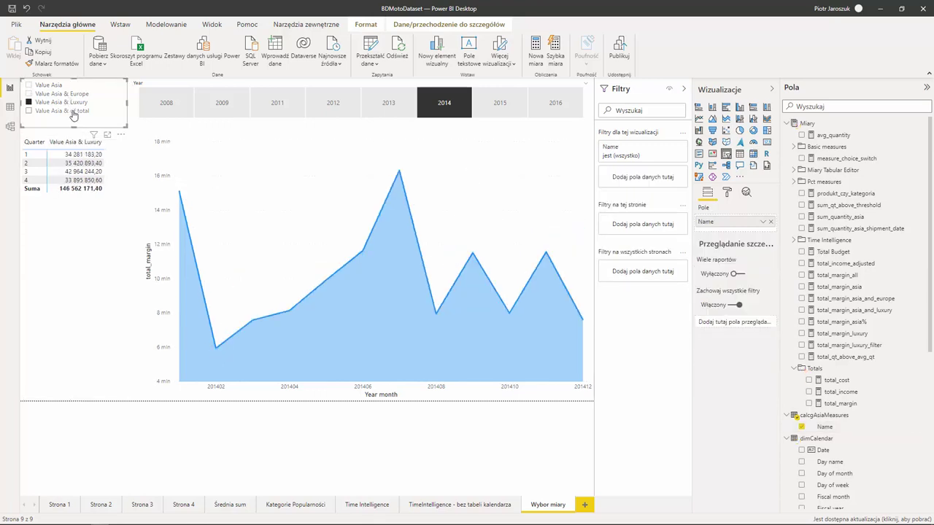
click(76, 110)
click(79, 102)
click(76, 94)
- Add Value Asia and Value Asia & of total to the slicer selection and look across the resulting matrix columns
ctrl+click(57, 86)
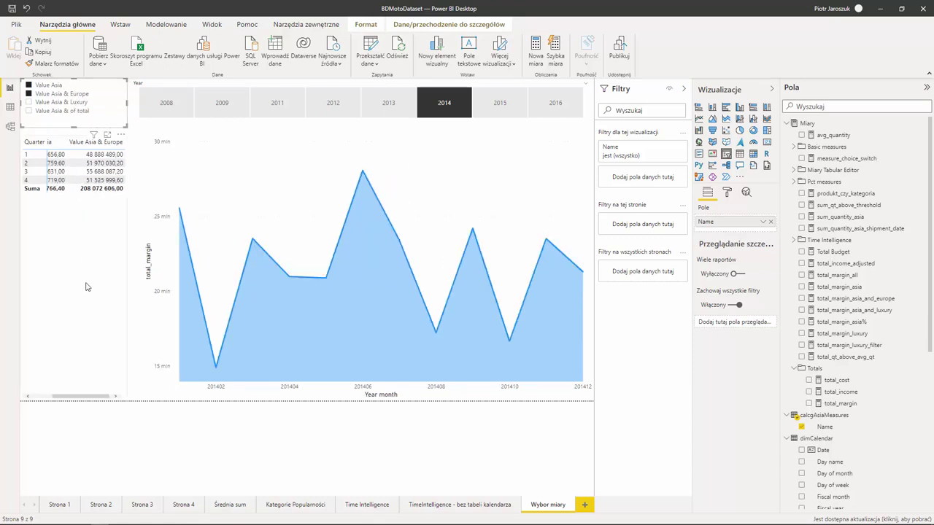
drag(89, 396, 60, 398)
click(76, 151)
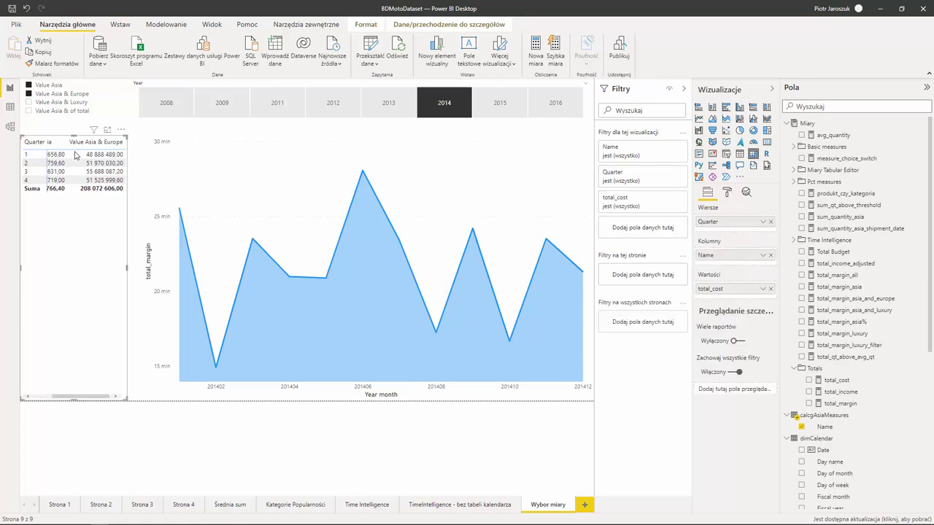
ctrl+click(69, 114)
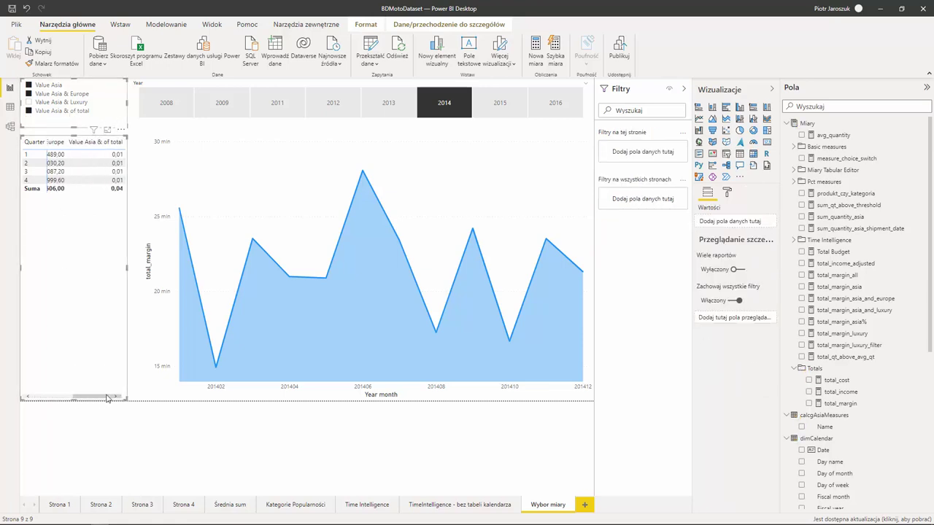
drag(73, 398, 59, 398)
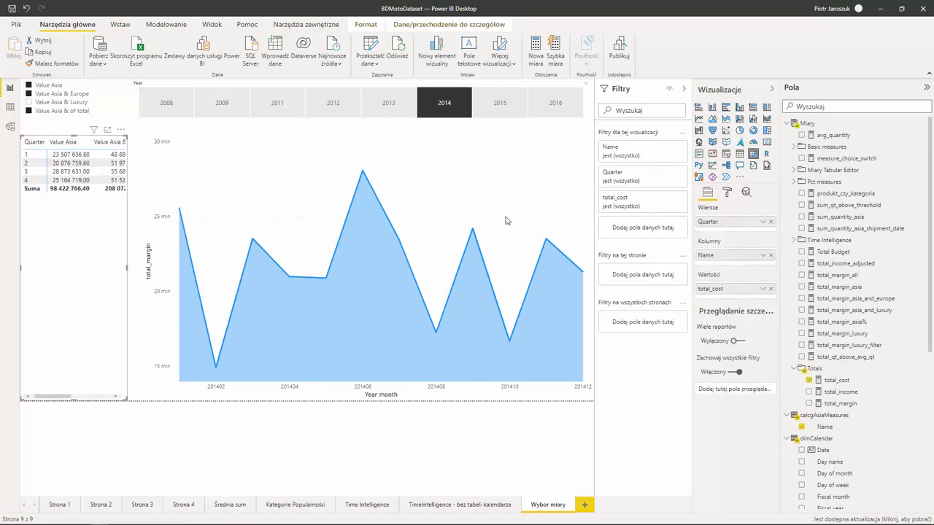
- Move Name from the matrix columns to its rows below Quarter and expand all row levels
drag(728, 256, 723, 232)
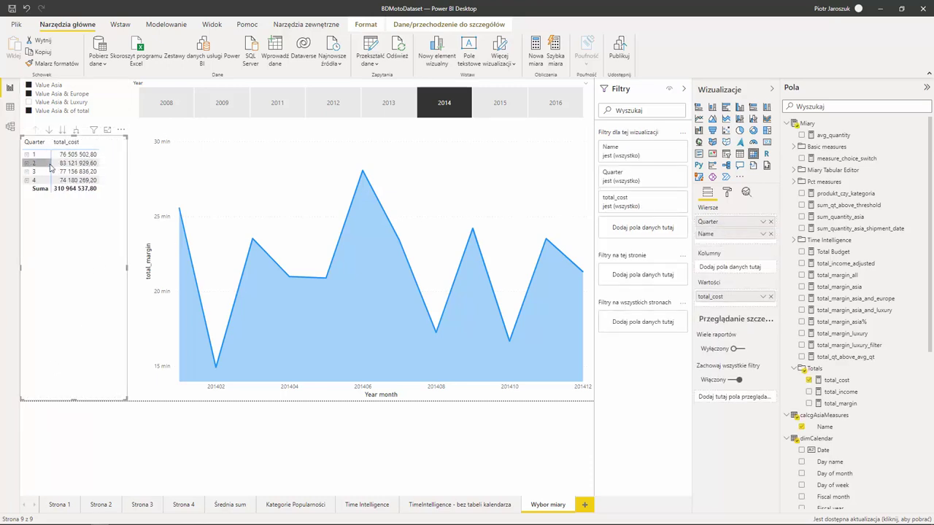
click(26, 155)
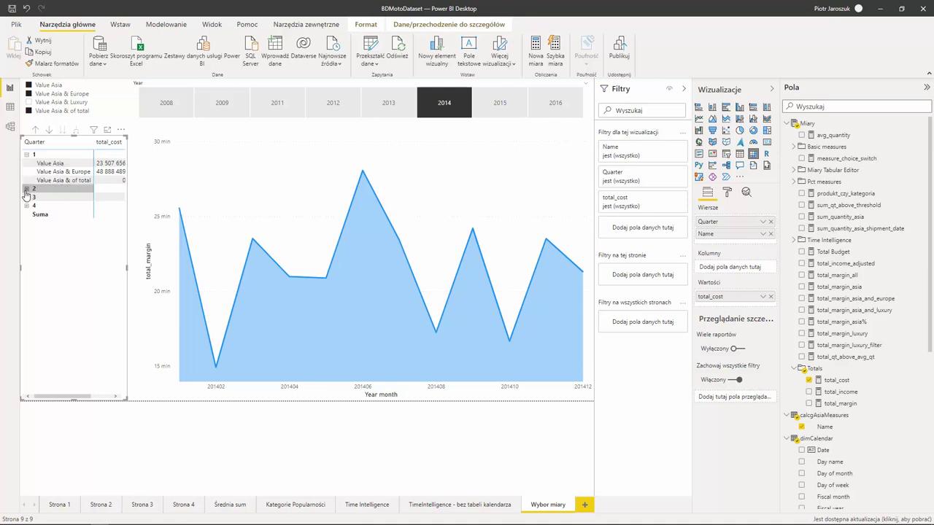
right_click(30, 155)
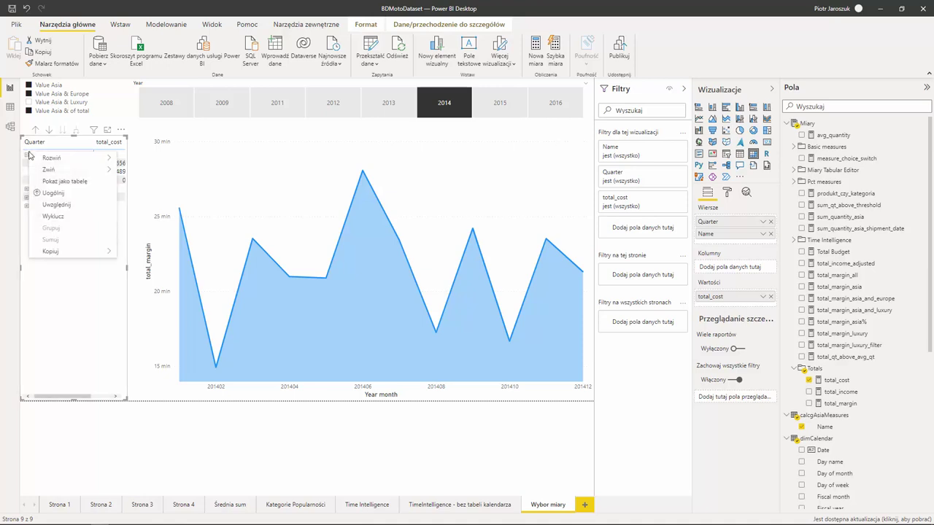
mouse_move(78, 159)
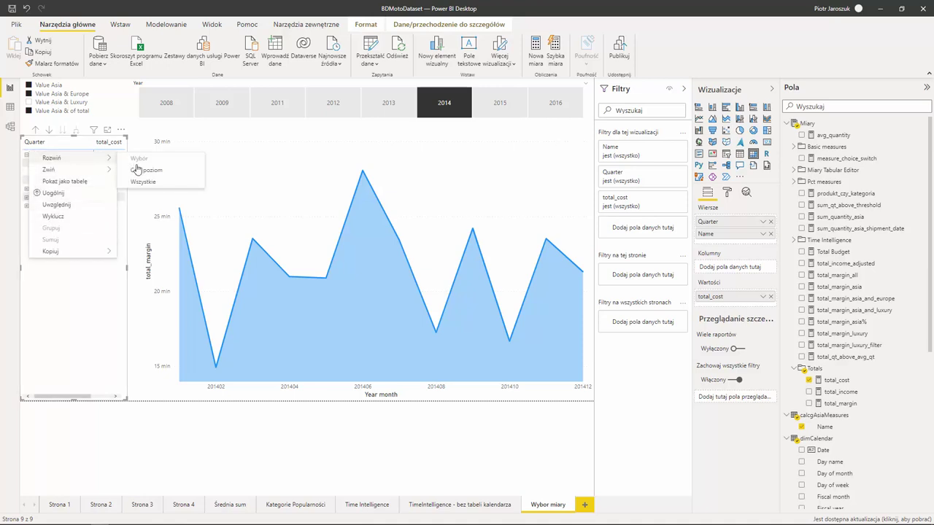
click(136, 182)
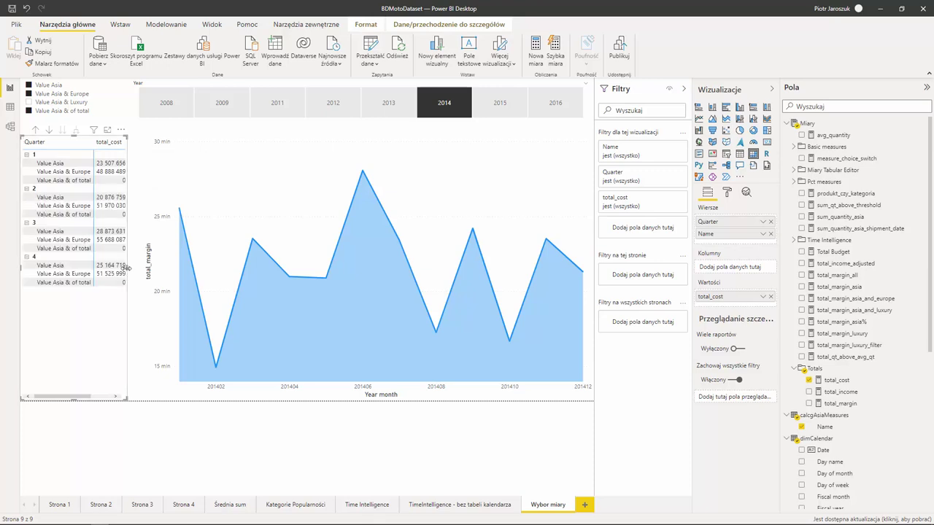
- Widen the matrix to fit its total_cost column and move the area chart's left edge inward to meet it
drag(126, 268, 149, 269)
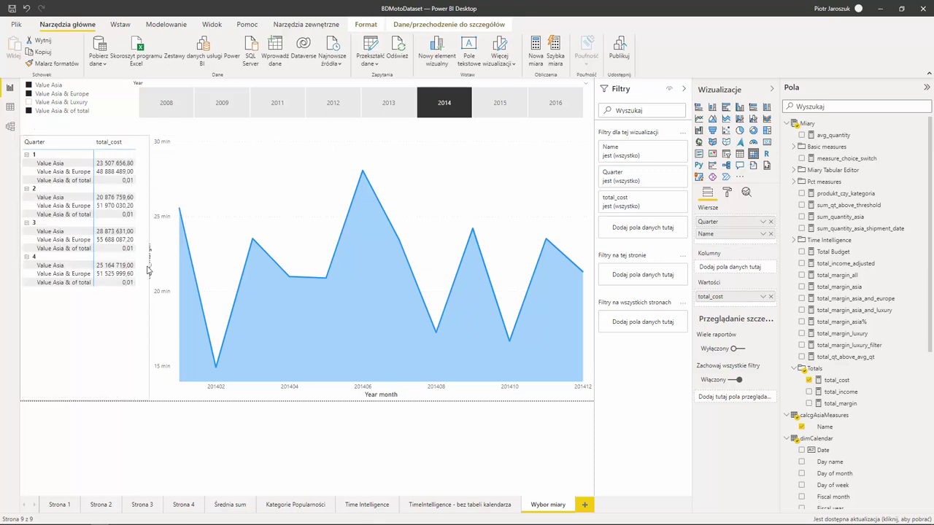
click(182, 190)
drag(144, 270, 151, 272)
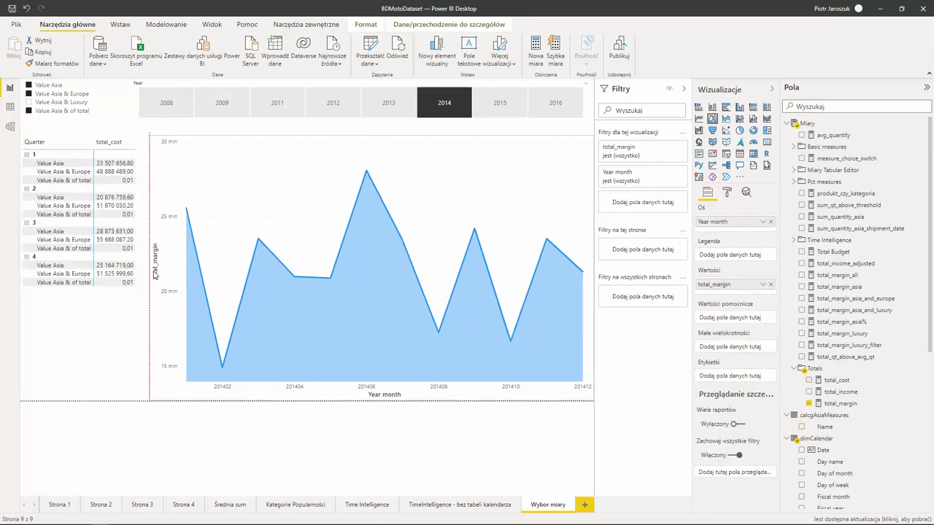
click(114, 312)
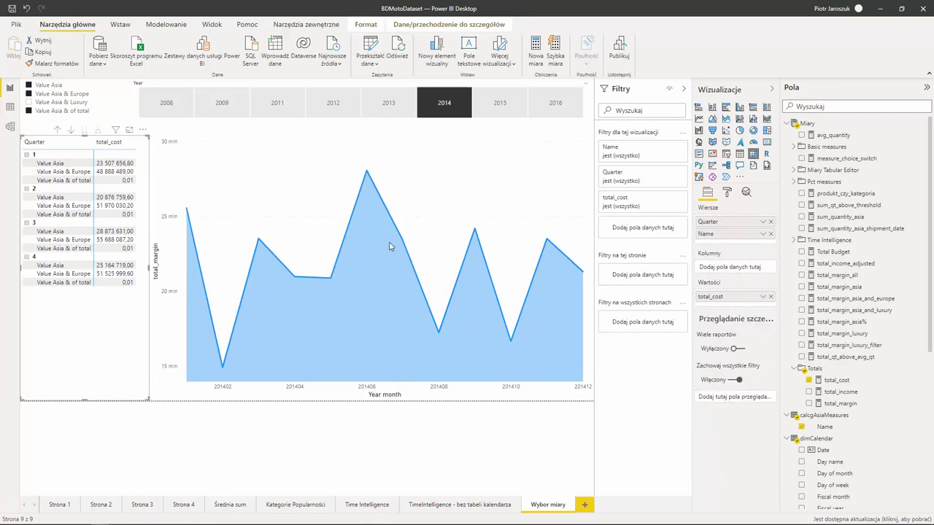
- Deselect Value Asia & of total in the slicer and use the Name column of calcgAsiaMeasures as the area chart's legend
click(69, 110)
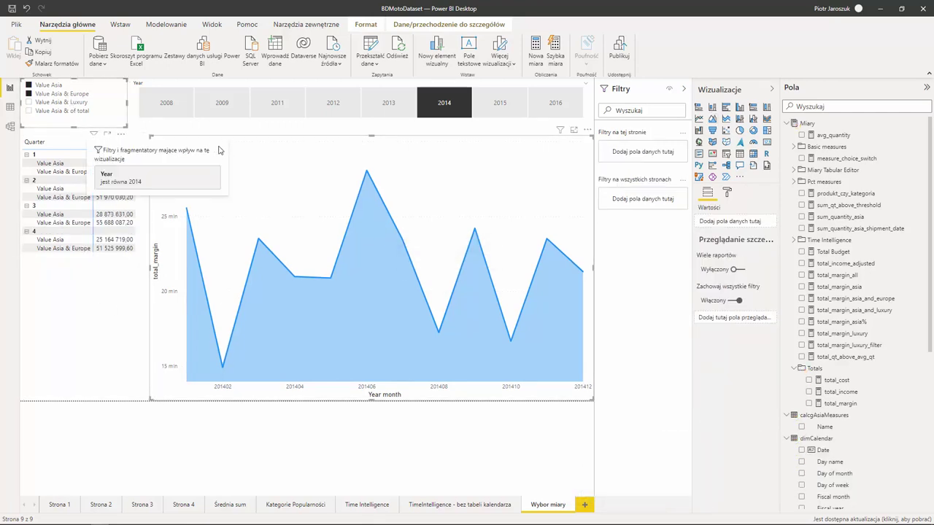
click(264, 148)
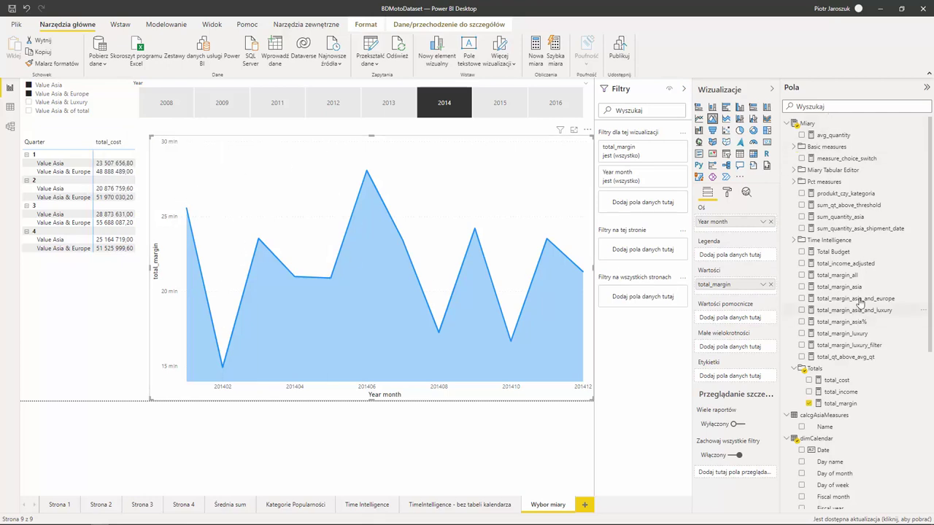
scroll(857, 383, down, 10)
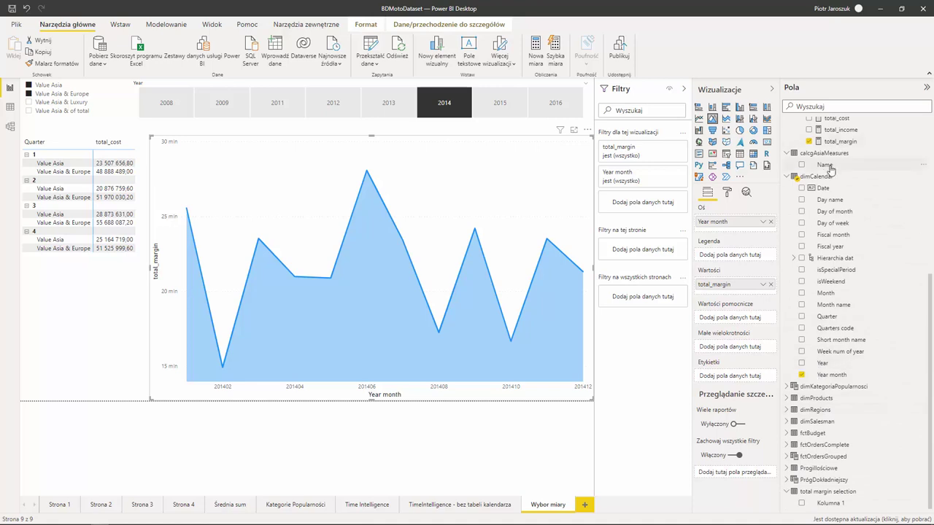
drag(832, 170, 729, 255)
- Compare the area chart with Value Asia & Luxury and Value Asia & of total added to the slicer selection, finishing with no item selected
click(60, 102)
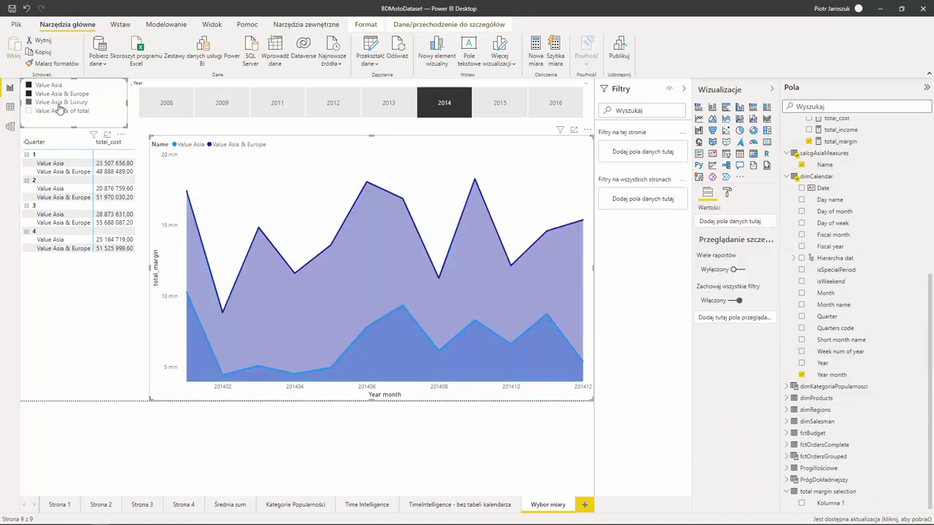
click(62, 114)
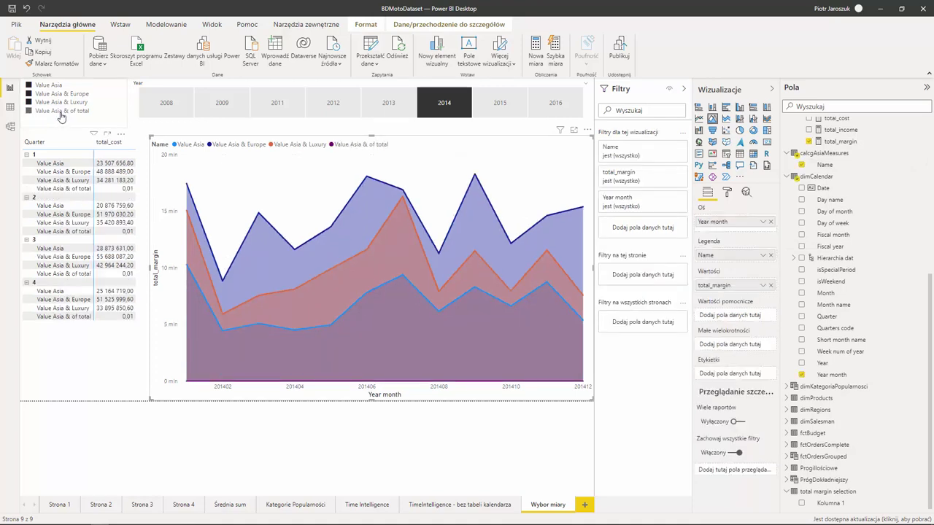
click(61, 113)
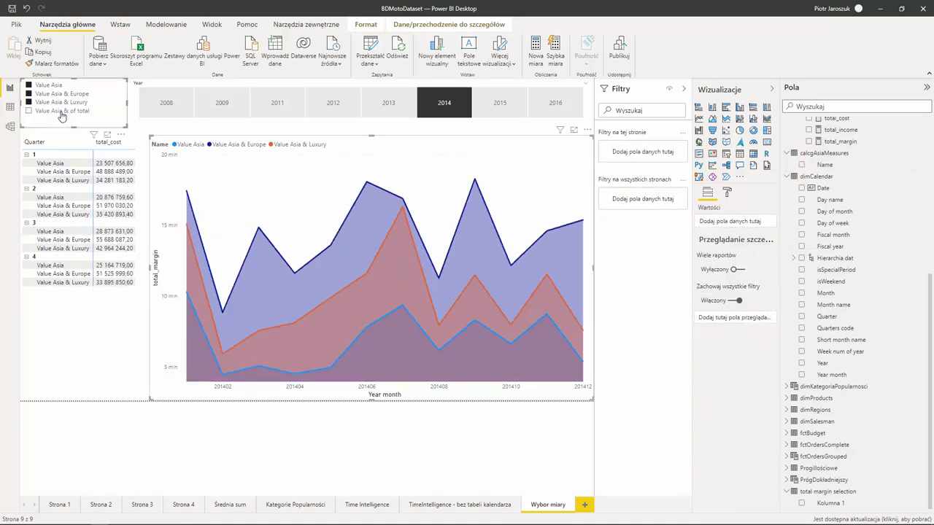
click(64, 103)
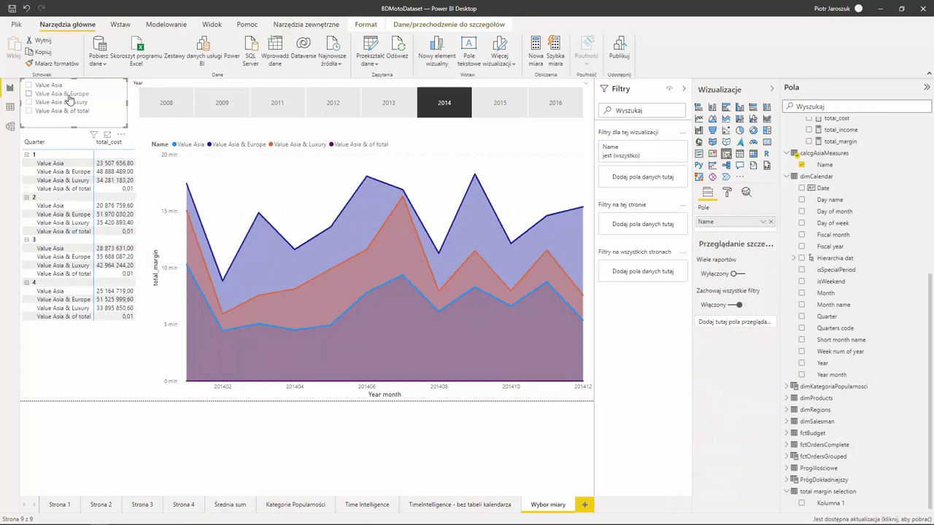
- Select only Value Asia & of total in the slicer, and open that calculation item in Tabular Editor
click(63, 112)
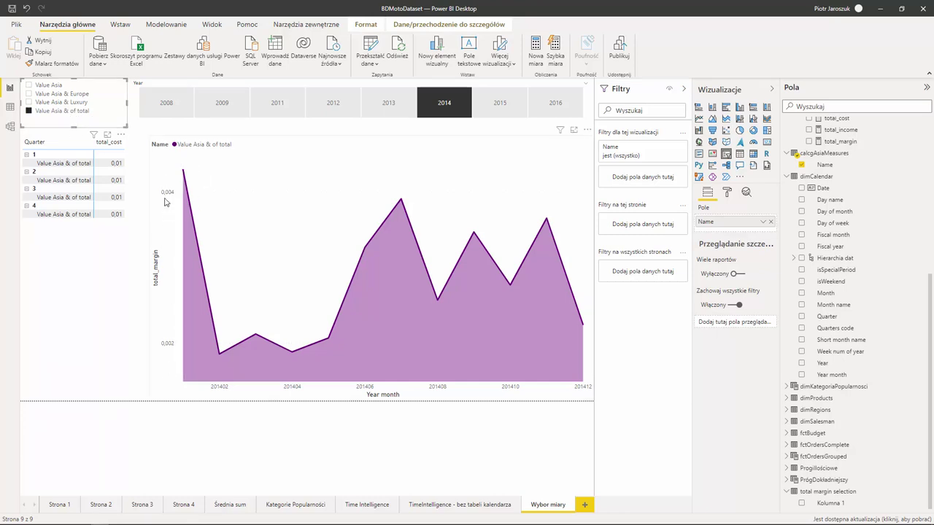
key(alt+Tab)
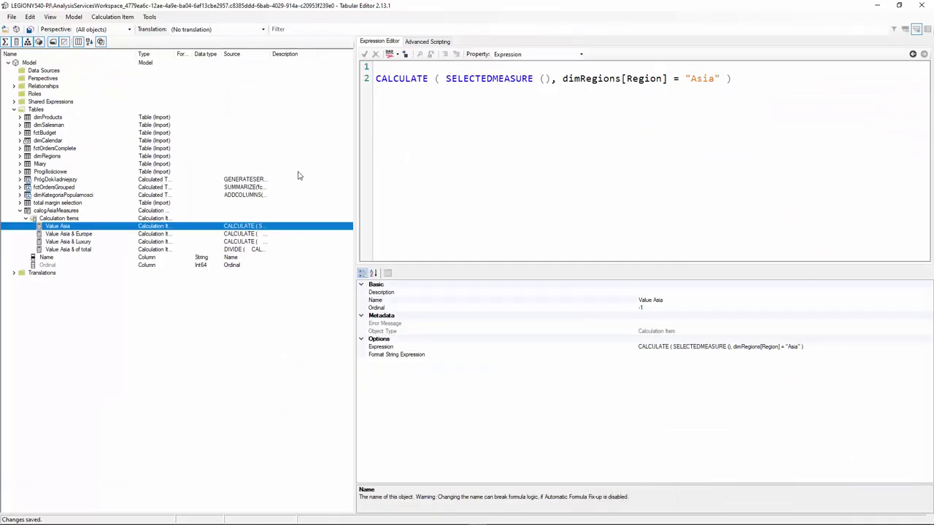
click(78, 250)
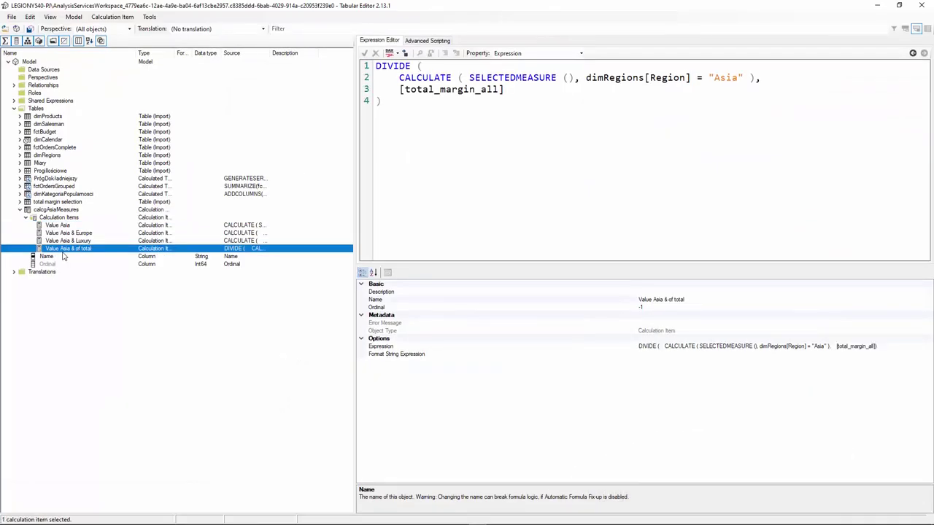
- Rename the Value Asia & of total calculation item as Value Asia % of total and save the model changes
right_click(73, 251)
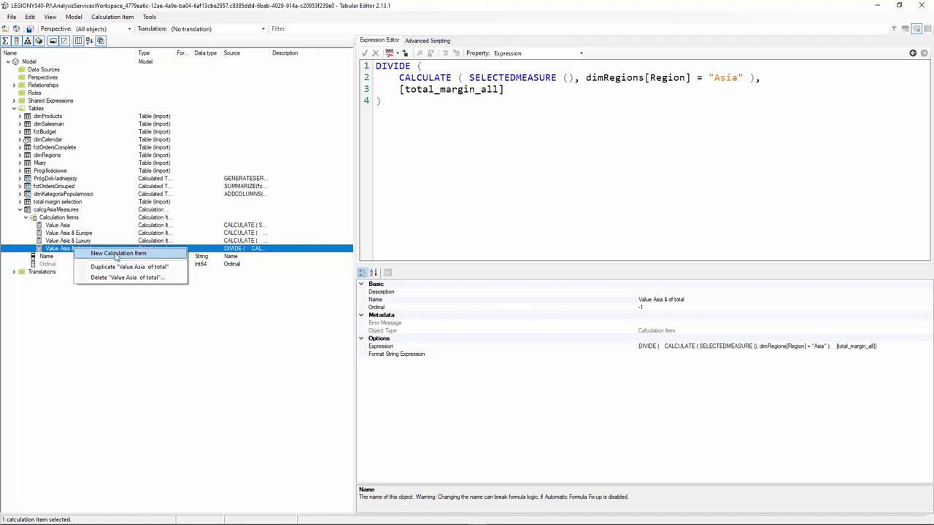
click(72, 252)
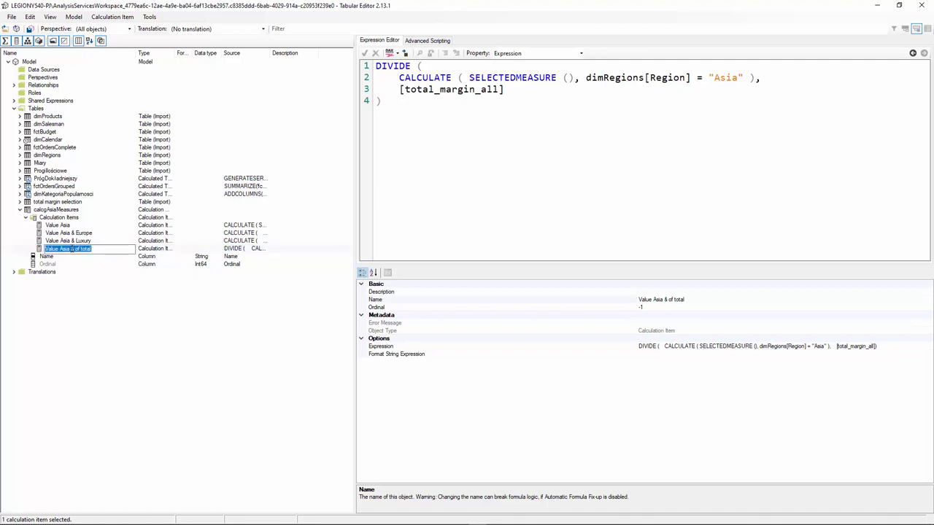
click(72, 248)
text(%)
key(Return)
key(ctrl+s)
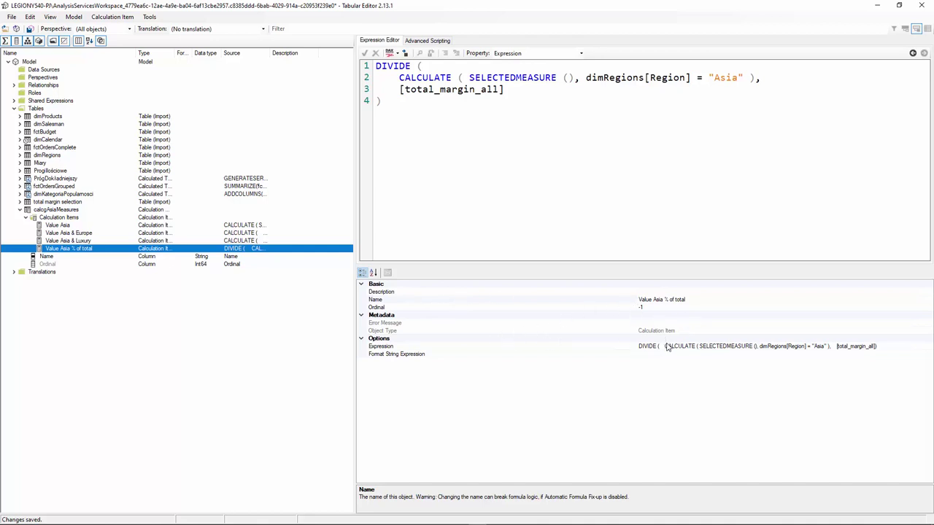
- Set the format string expression of Value Asia % of total to "0.00%" and save the model changes
click(639, 356)
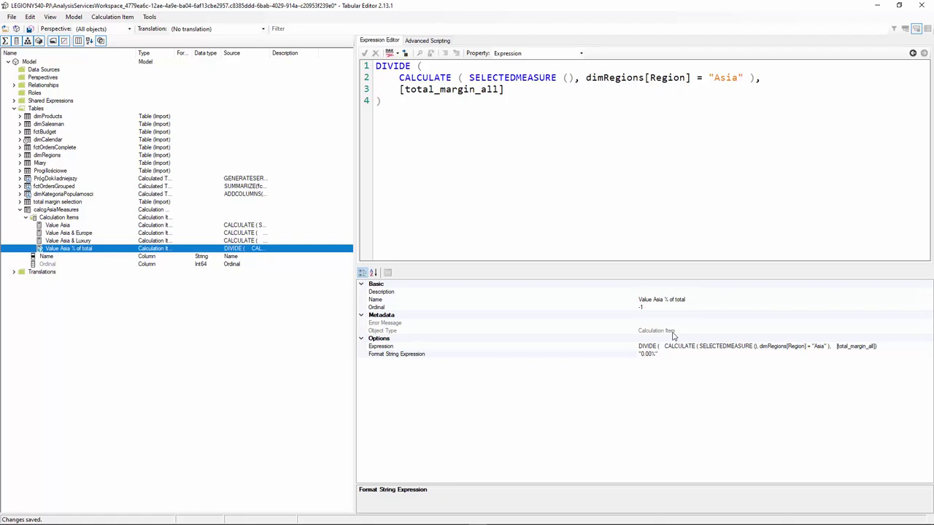
key(ctrl+s)
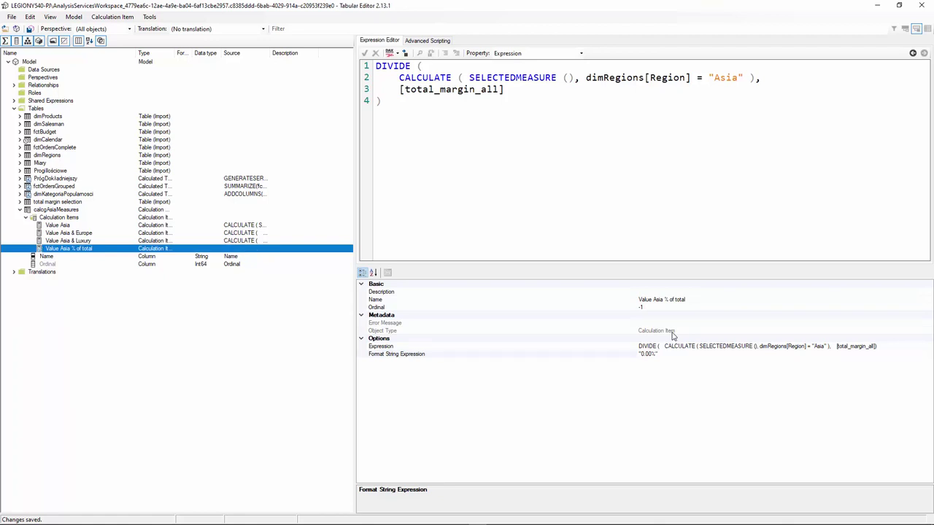
- Return to the Power BI report and refresh the changed calculation group so the visuals reload
click(876, 5)
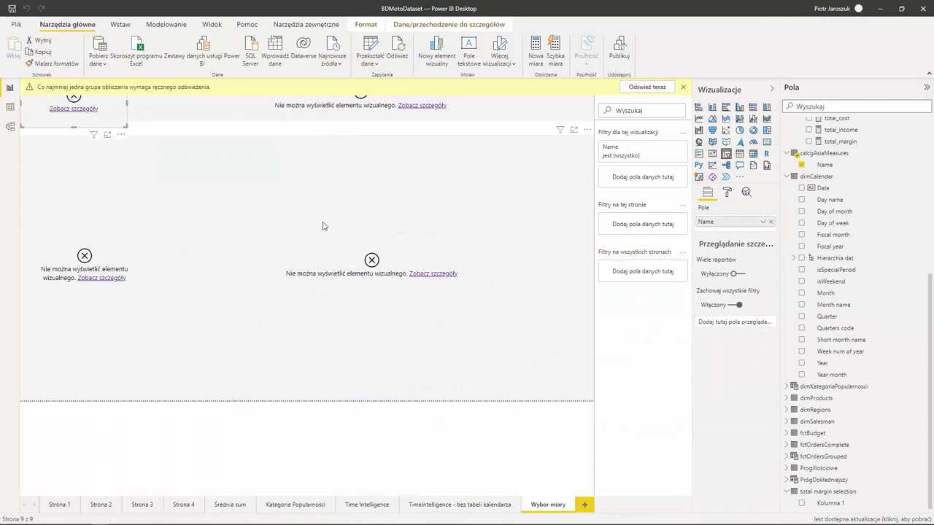
click(637, 89)
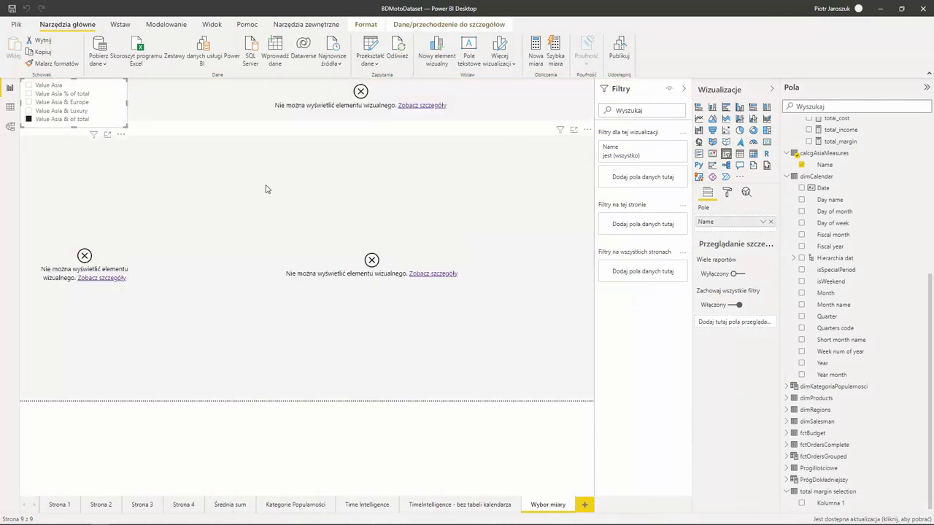
click(261, 283)
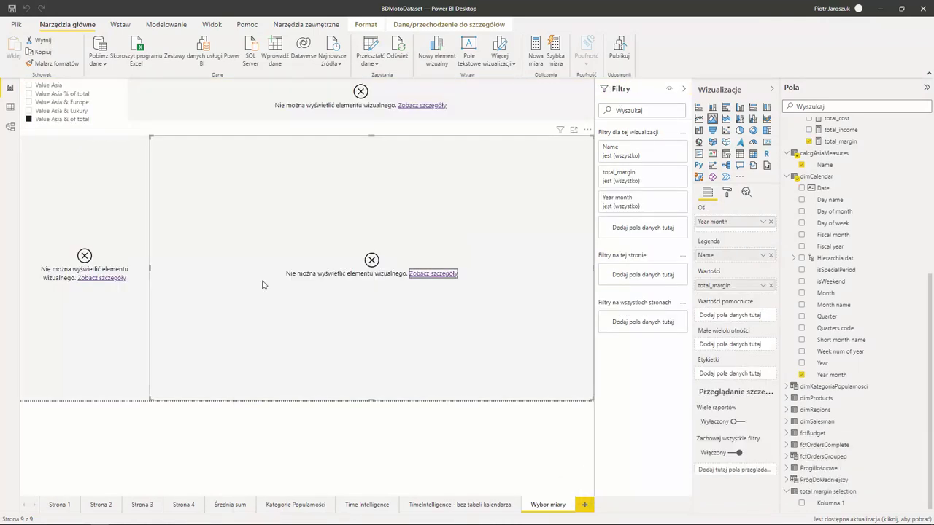
- Select Value Asia % of total in the slicer, and add Value Asia and Value Asia & Europe to the selection
click(61, 103)
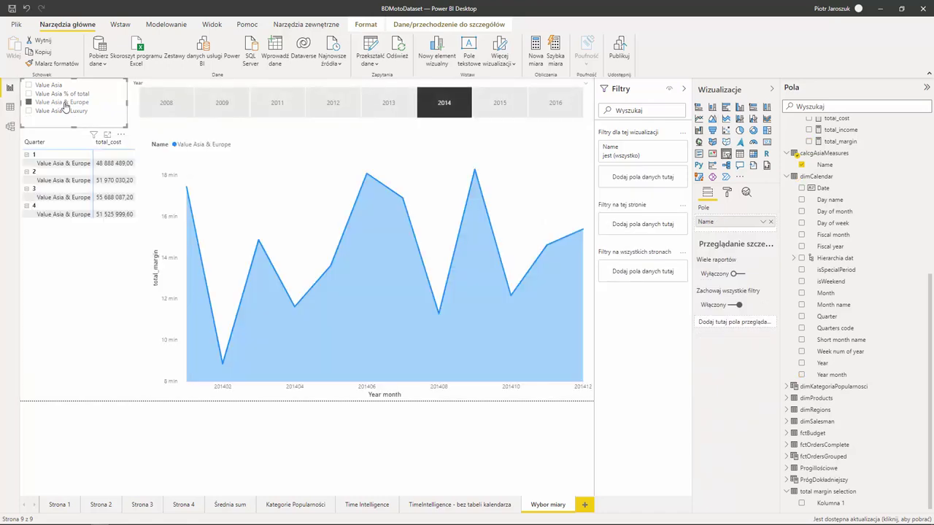
click(65, 94)
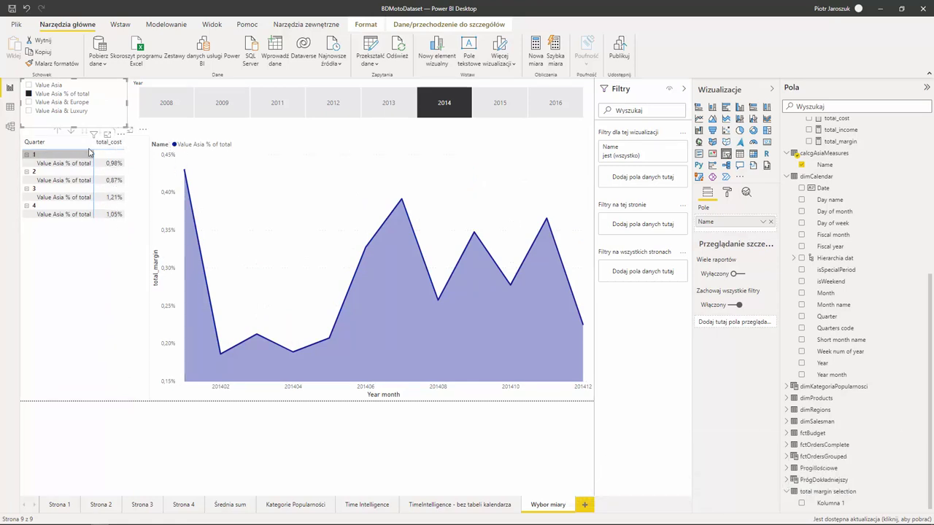
ctrl+click(63, 86)
ctrl+click(60, 103)
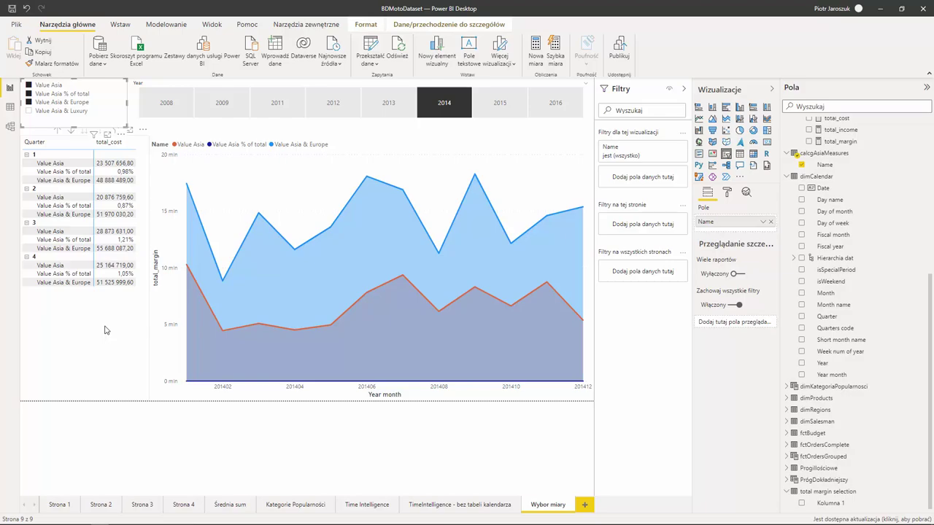
- Switch to Excel, fill cells A1:A10 with the formula =LOS() and format them as percentages
key(alt+Tab)
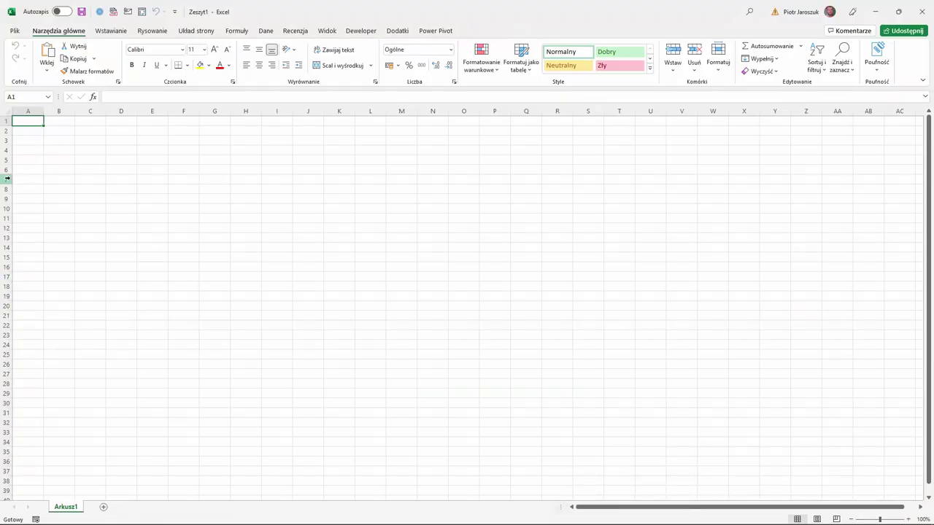
scroll(32, 167, up, 7)
drag(65, 136, 90, 324)
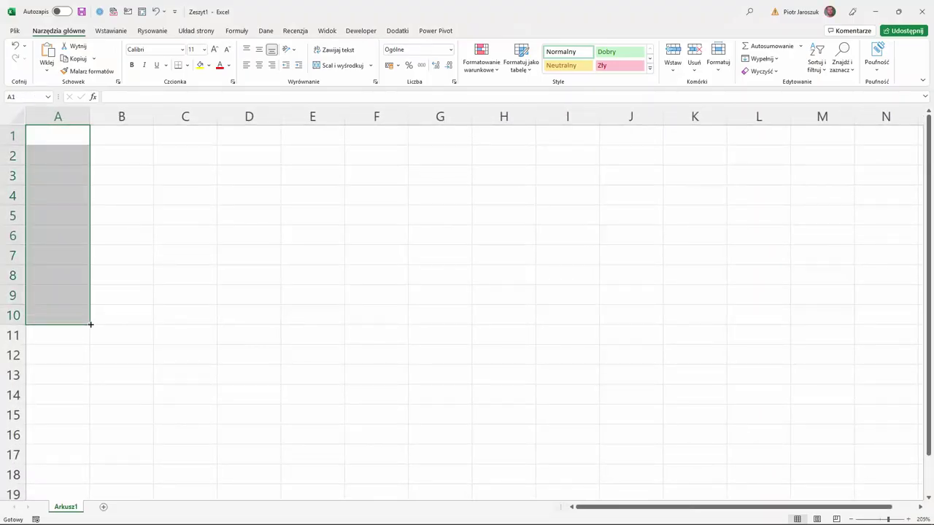
text(=los)
key(Tab)
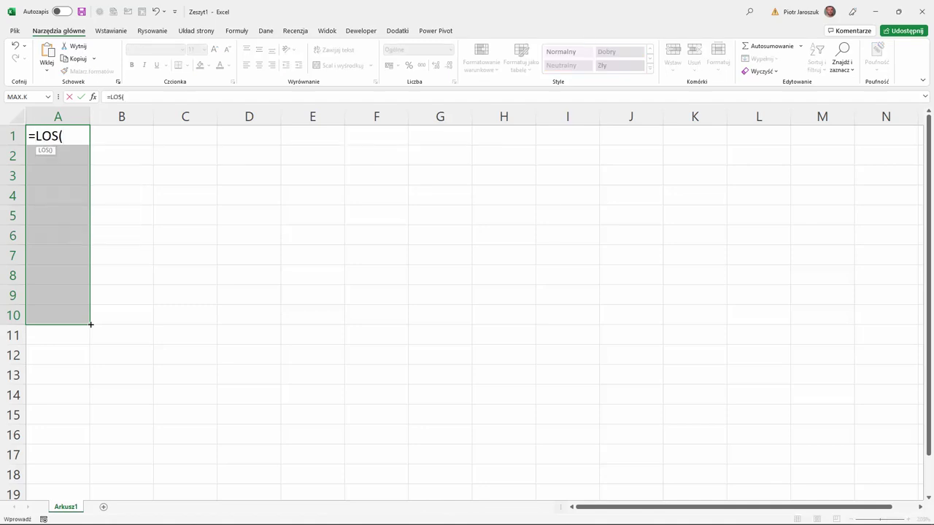
text())
key(ctrl+Return)
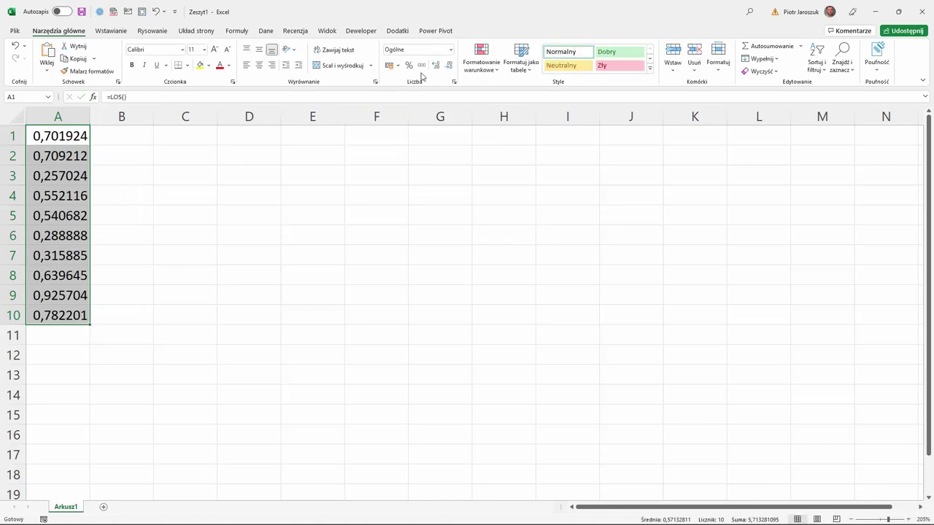
click(451, 49)
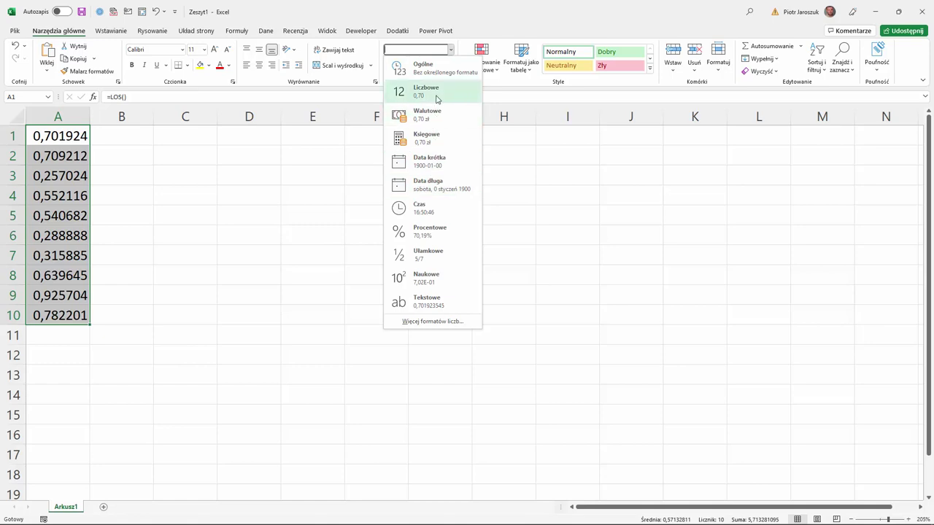
click(440, 231)
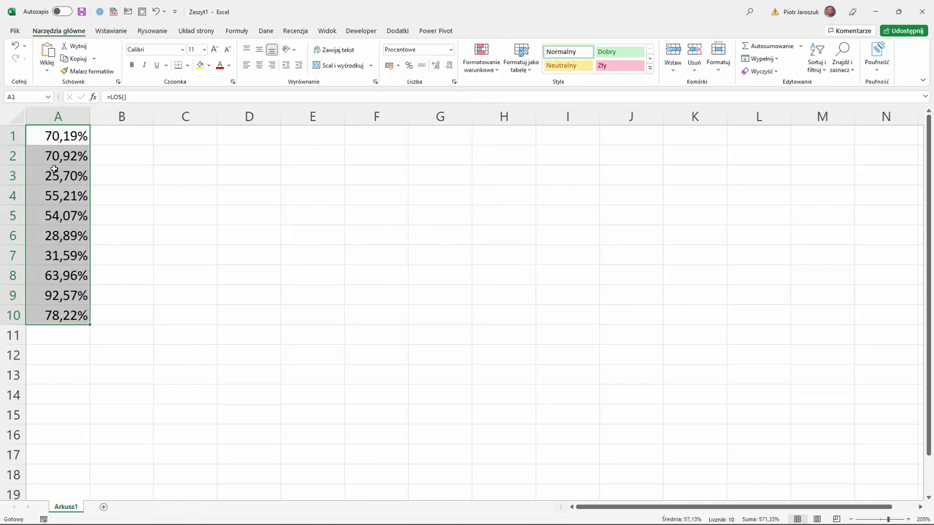
- Examine the custom number format code of the percentage cells and the other available codes in the cell formatting dialog
right_click(62, 137)
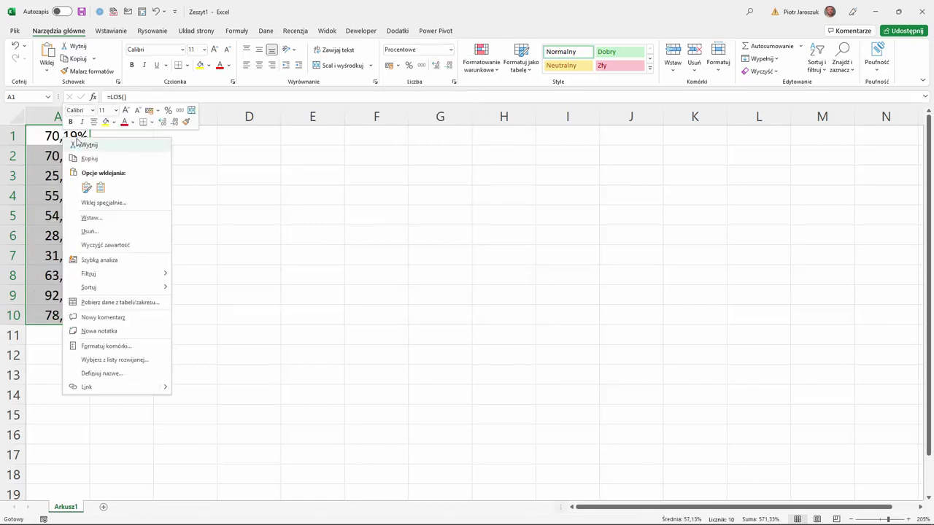
click(108, 347)
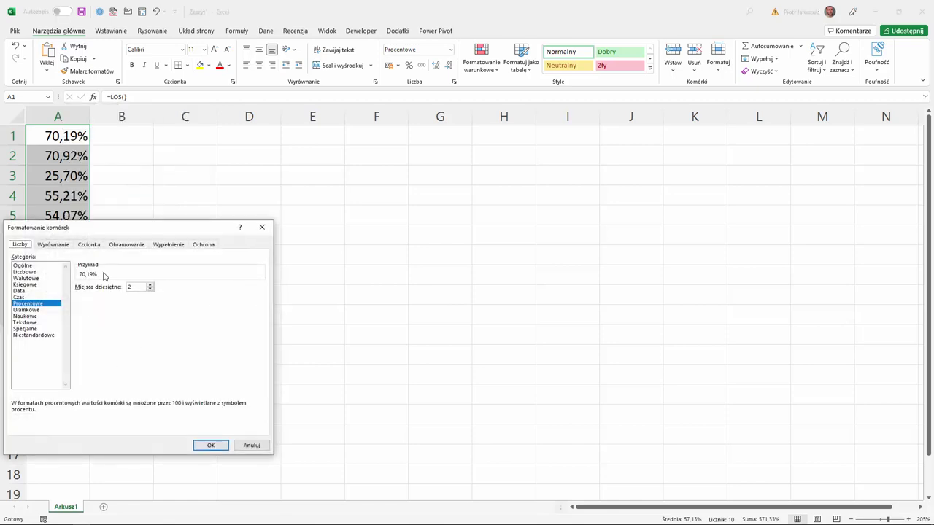
drag(100, 227, 340, 164)
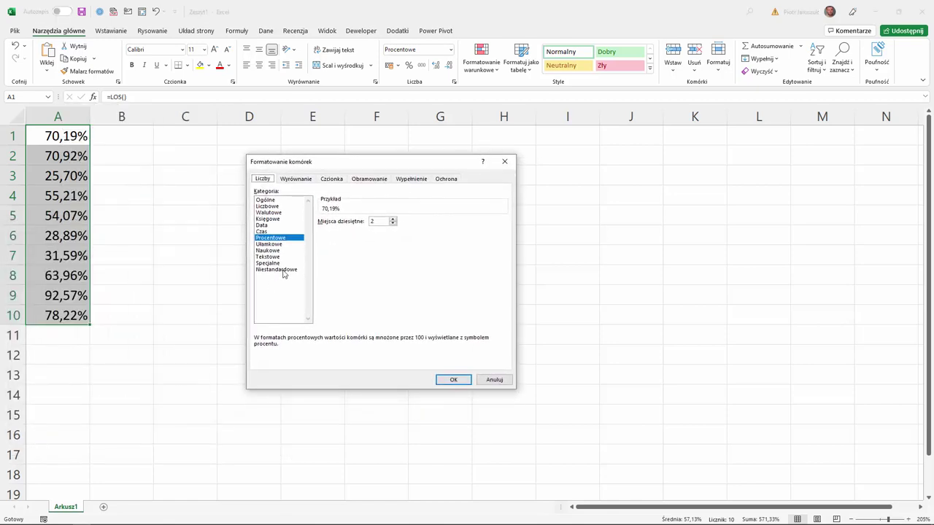
click(284, 270)
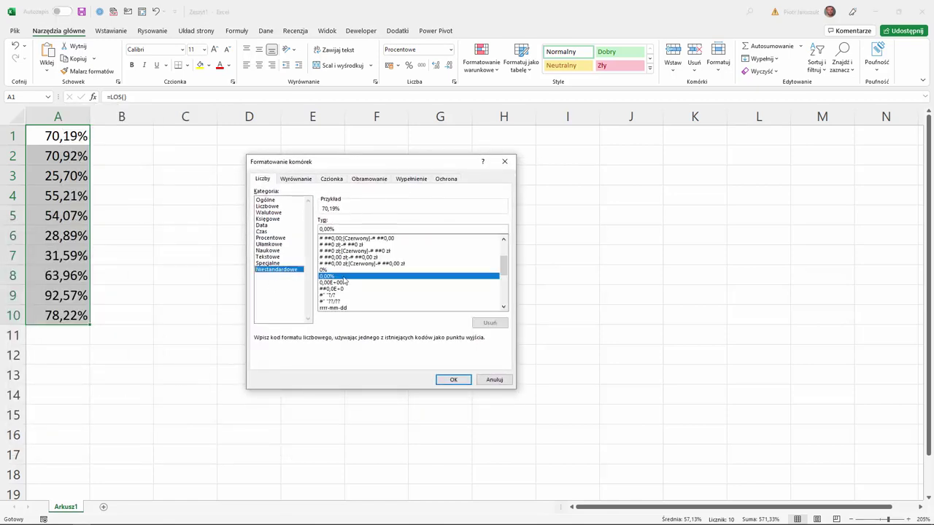
drag(343, 227, 315, 225)
click(351, 227)
scroll(356, 297, down, 5)
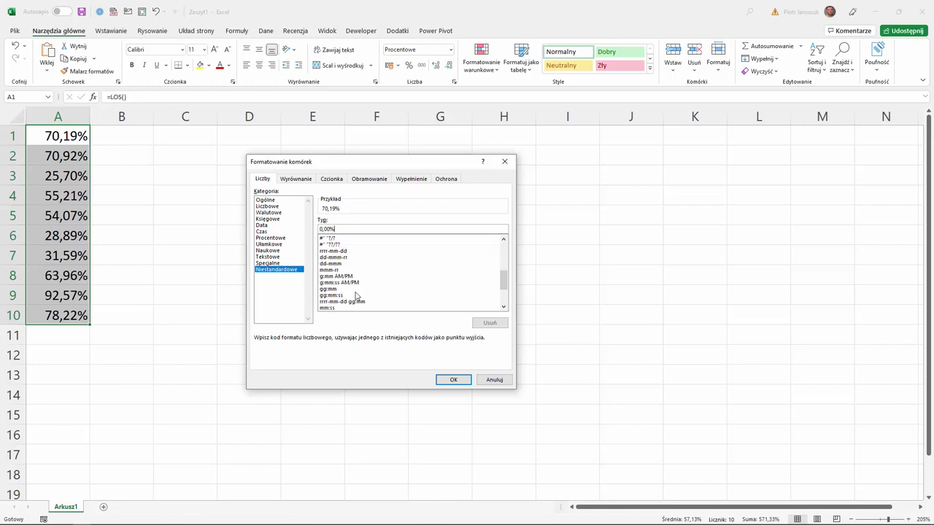
scroll(370, 272, up, 5)
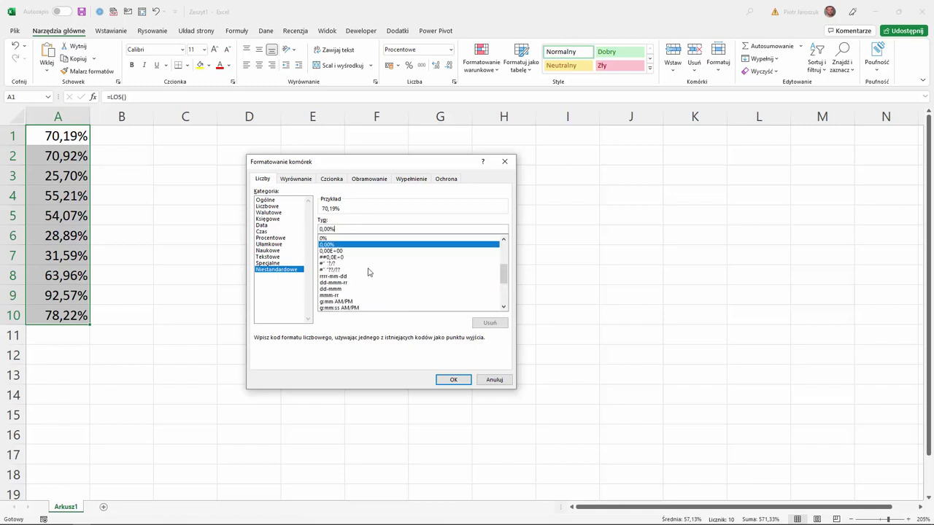
scroll(361, 269, down, 2)
- Dismiss the cell formatting dialog and close the Excel workbook without saving, returning to the Power BI report
click(505, 162)
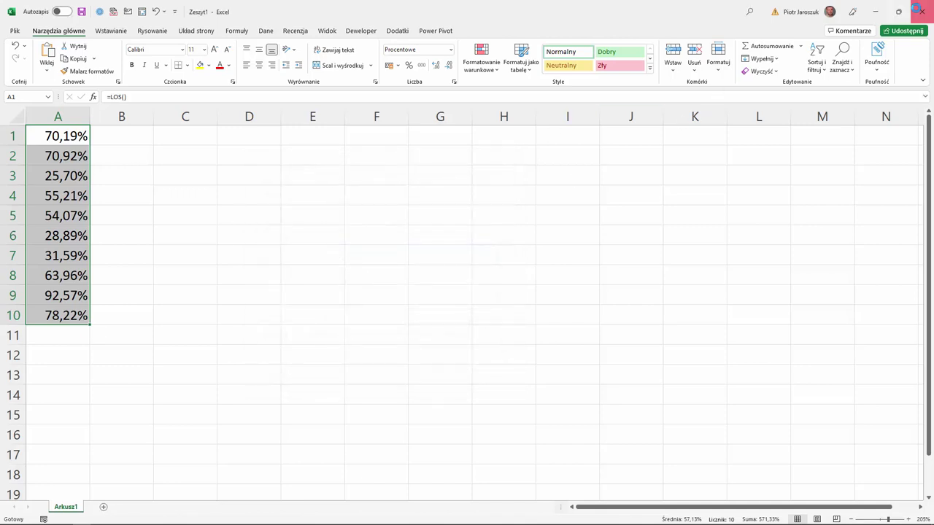
click(921, 12)
click(476, 278)
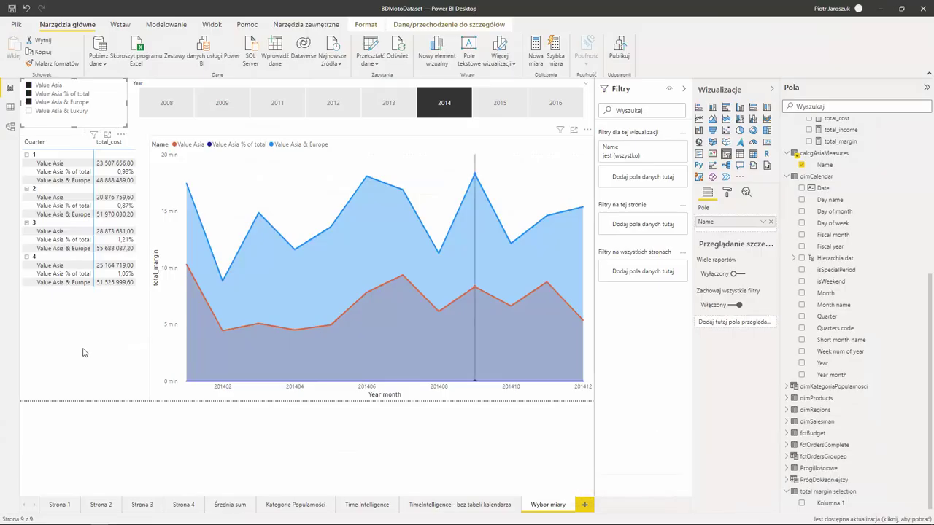